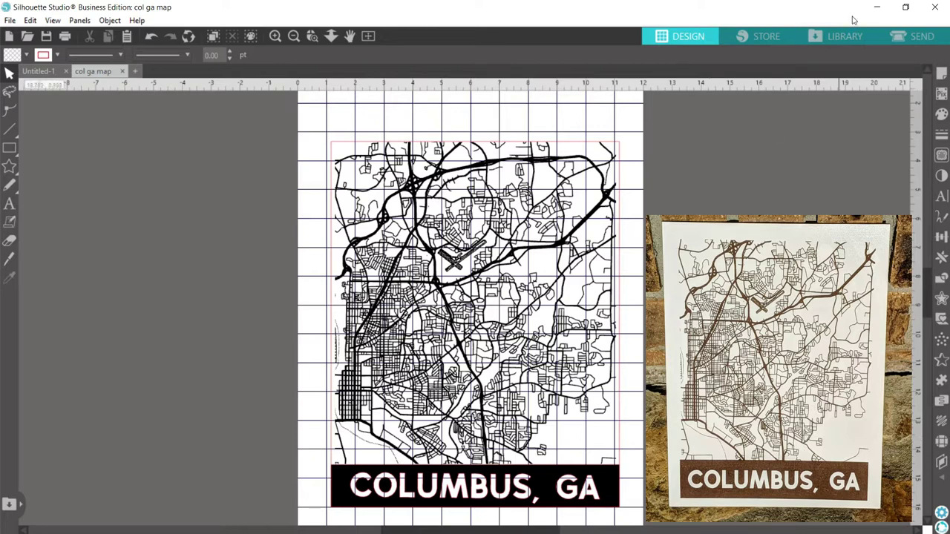
Switch to the Google Maps Styling Wizard in the browser, start a new style, and bring up columbus, ga on the map.
{"action": "left_click", "coordinate": [873, 9]}
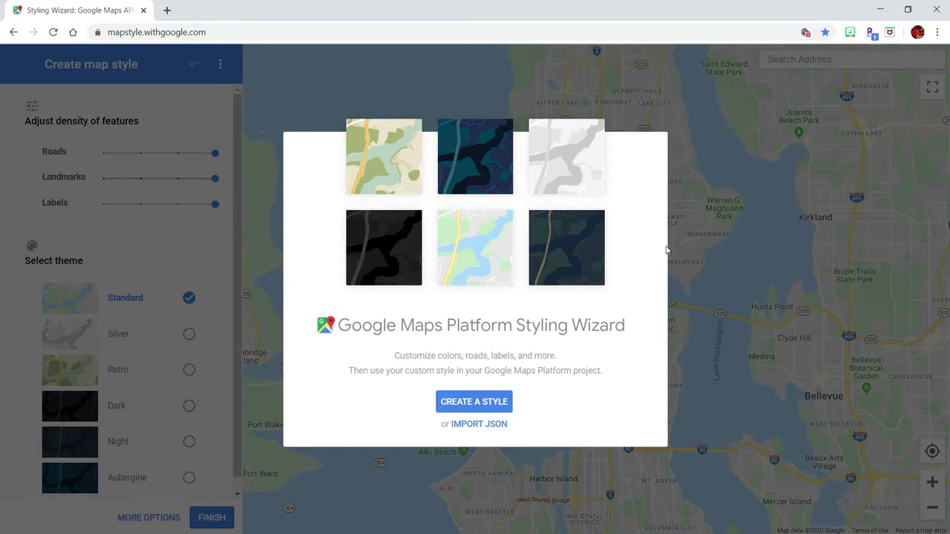
{"action": "left_click", "coordinate": [469, 405]}
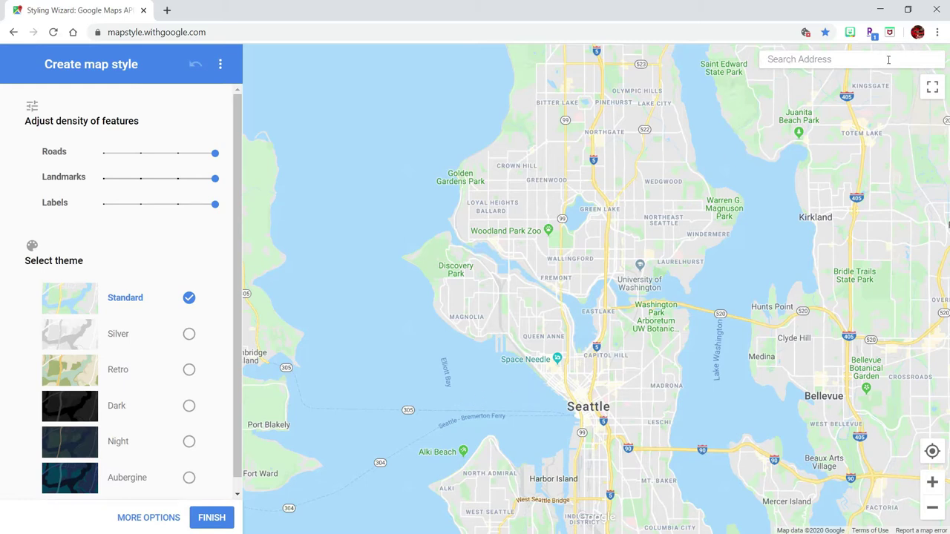
{"action": "left_click", "coordinate": [864, 65]}
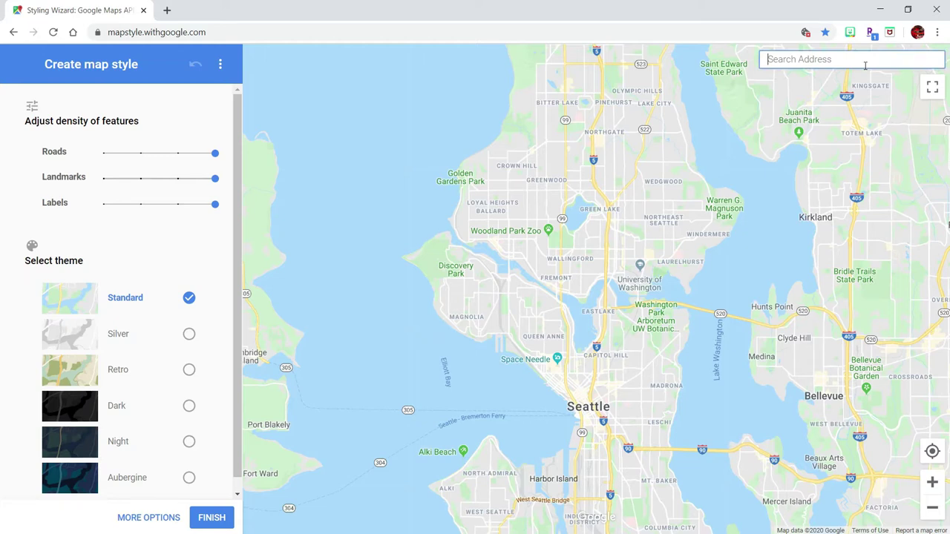
{"action": "type", "text": "columbus, ga"}
{"action": "key", "text": "Return"}
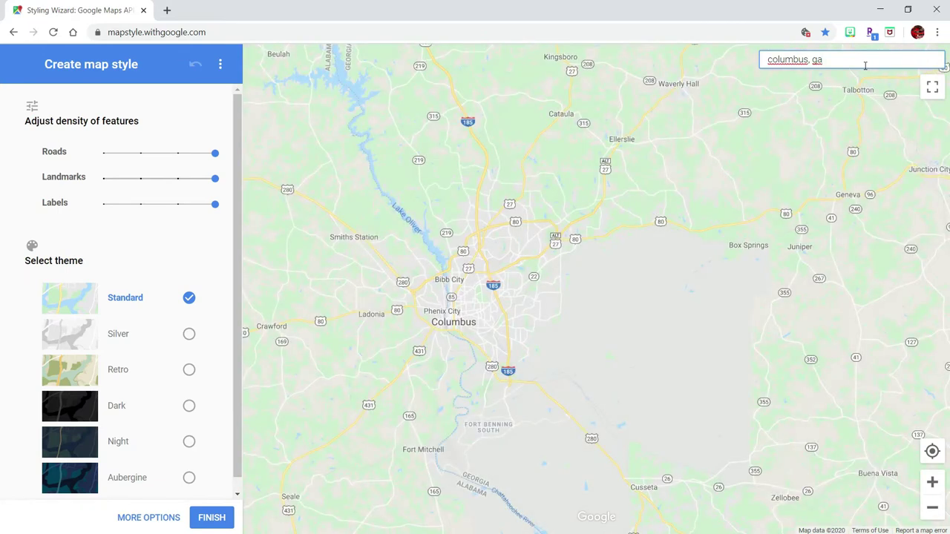
{"action": "double_click", "coordinate": [510, 306]}
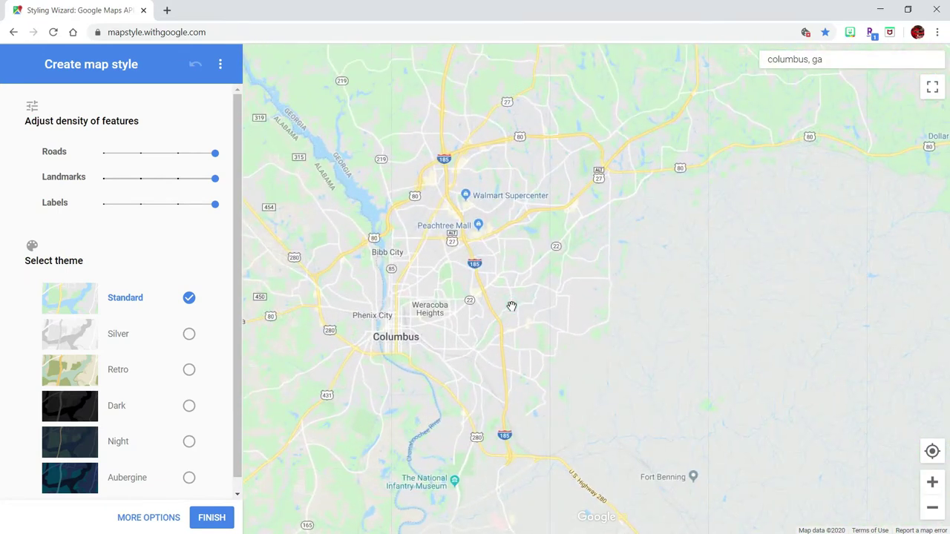
{"action": "double_click", "coordinate": [512, 305]}
{"action": "left_click_drag", "start_coordinate": [568, 318], "coordinate": [623, 300]}
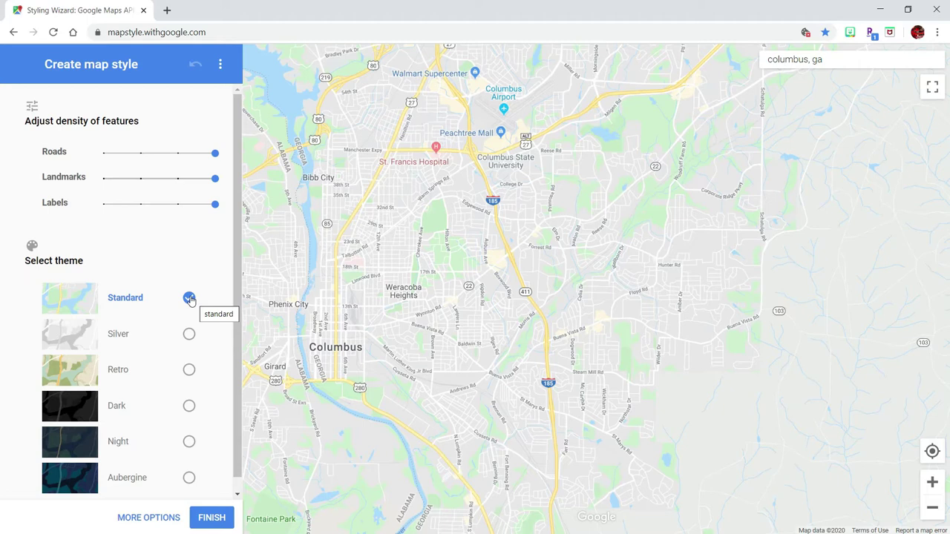
Set the color of all Road elements to black (#000000) in the advanced feature options.
{"action": "left_click", "coordinate": [138, 518]}
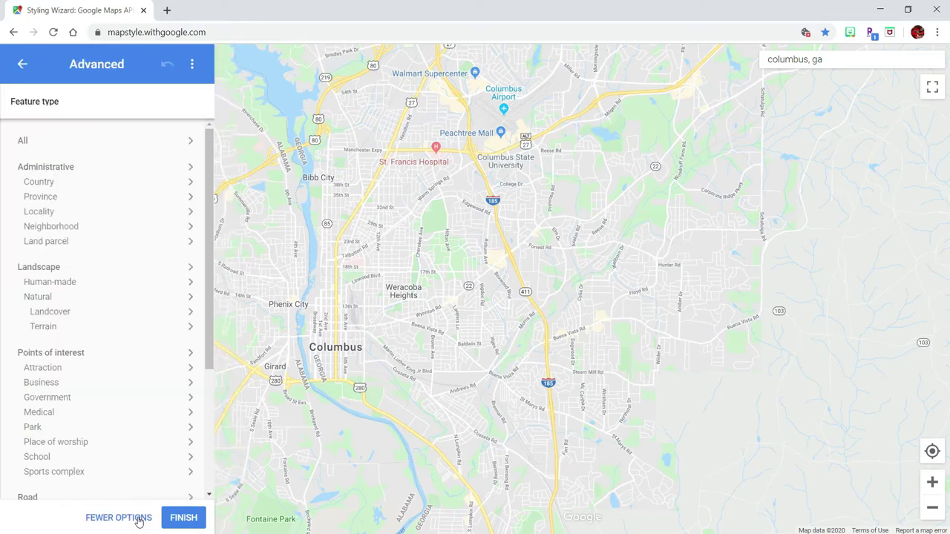
{"action": "scroll", "coordinate": [133, 330], "scroll_direction": "down", "scroll_amount": 3}
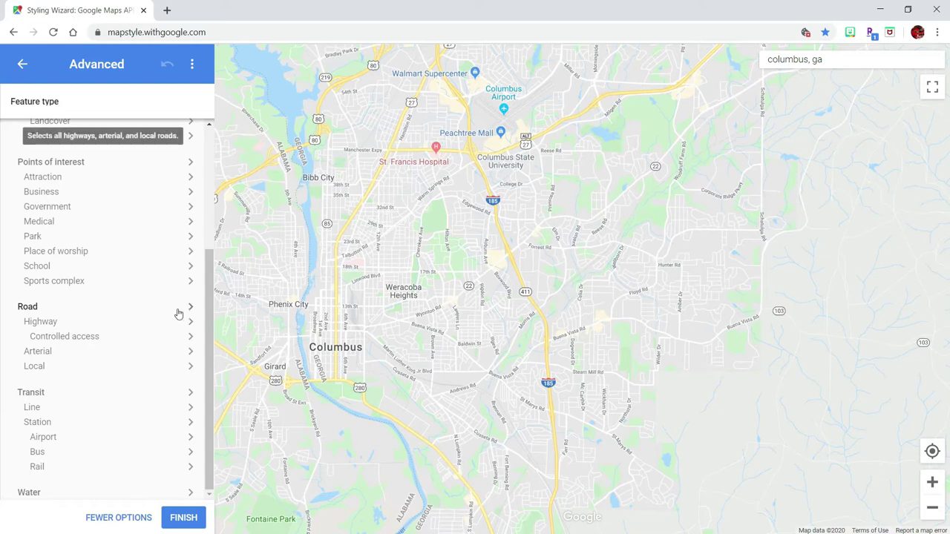
{"action": "left_click", "coordinate": [191, 308]}
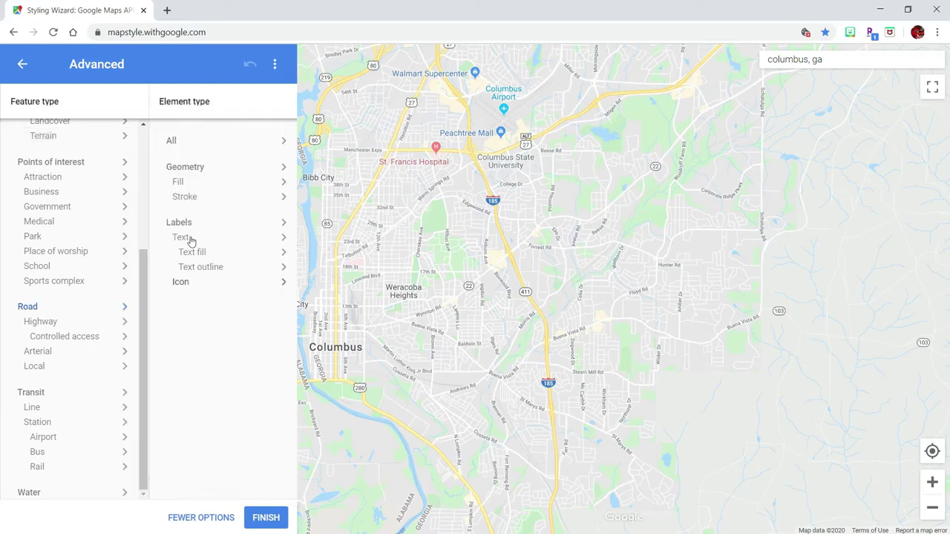
{"action": "left_click", "coordinate": [283, 143]}
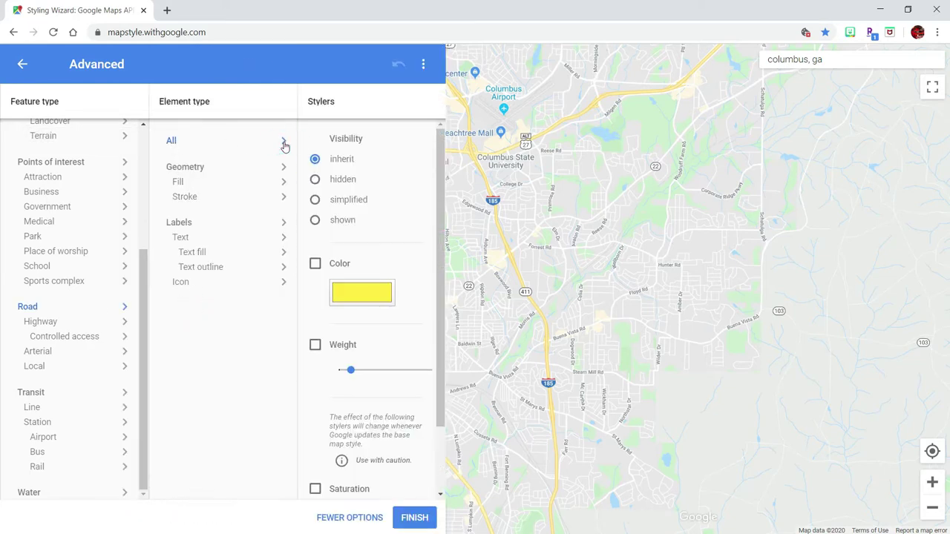
{"action": "left_click", "coordinate": [315, 265]}
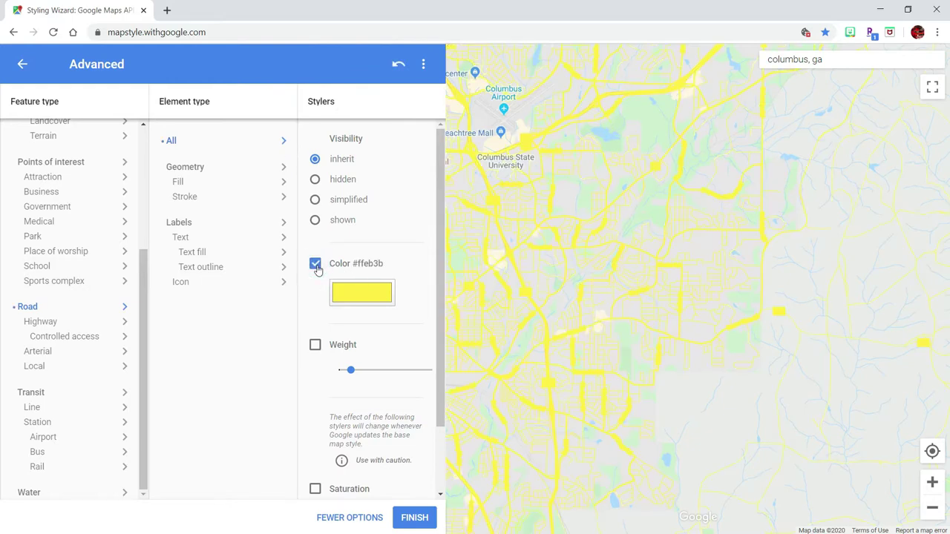
{"action": "left_click", "coordinate": [354, 298]}
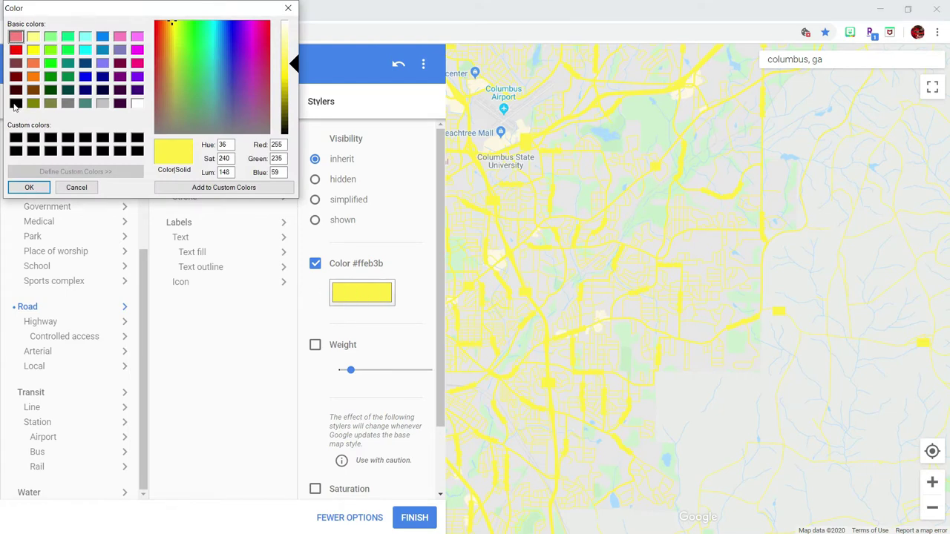
{"action": "left_click", "coordinate": [15, 104]}
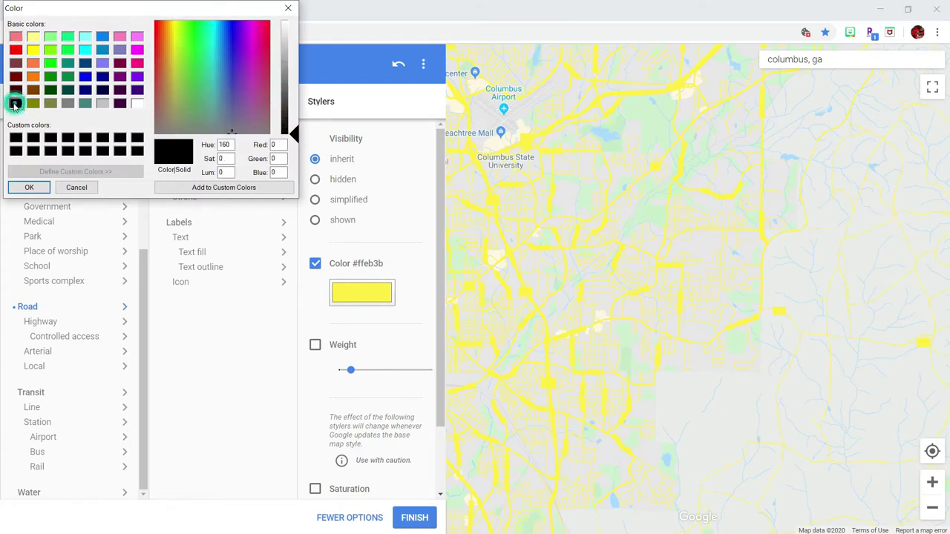
{"action": "left_click", "coordinate": [28, 187]}
{"action": "left_click_drag", "start_coordinate": [498, 117], "coordinate": [646, 173]}
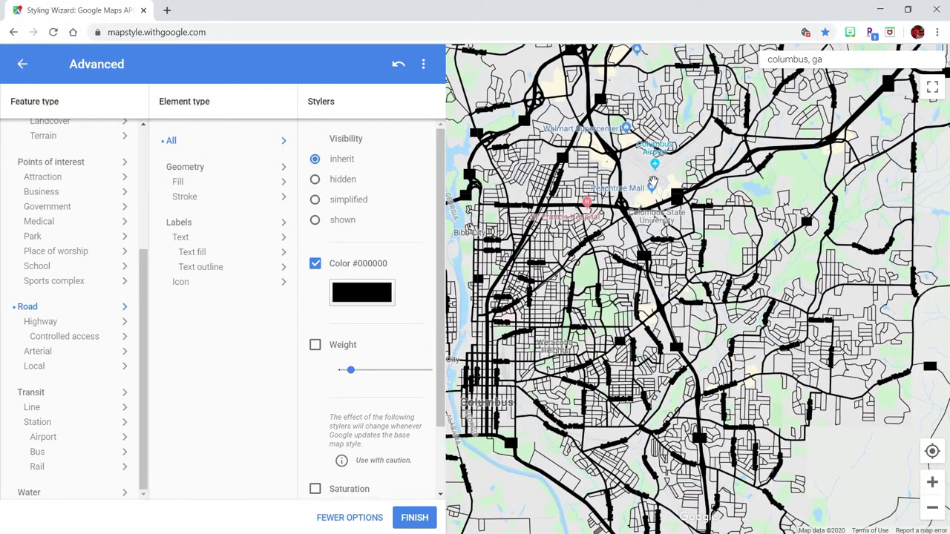
{"action": "scroll", "coordinate": [680, 170], "scroll_direction": "up", "scroll_amount": 1}
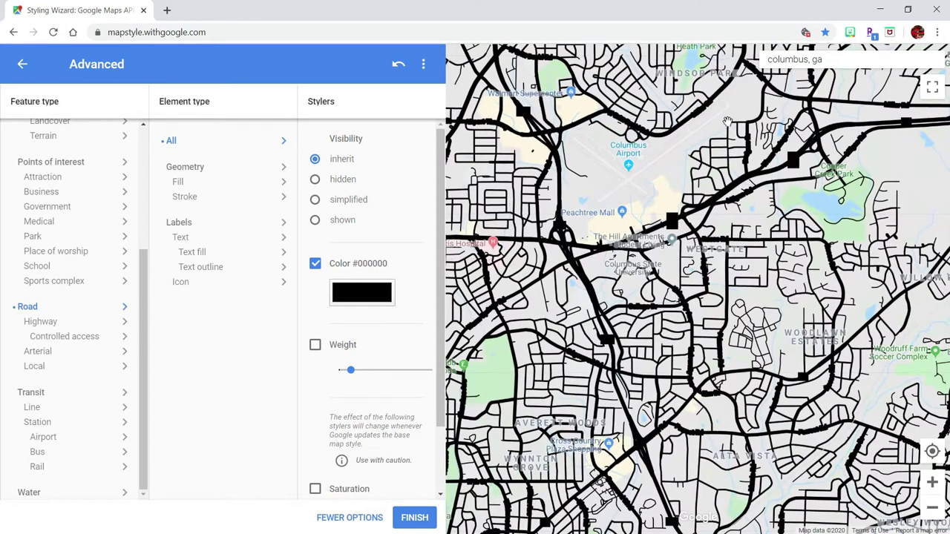
Apply the black color #000000 to the geometry stroke of the transit station Airport feature.
{"action": "left_click", "coordinate": [126, 394]}
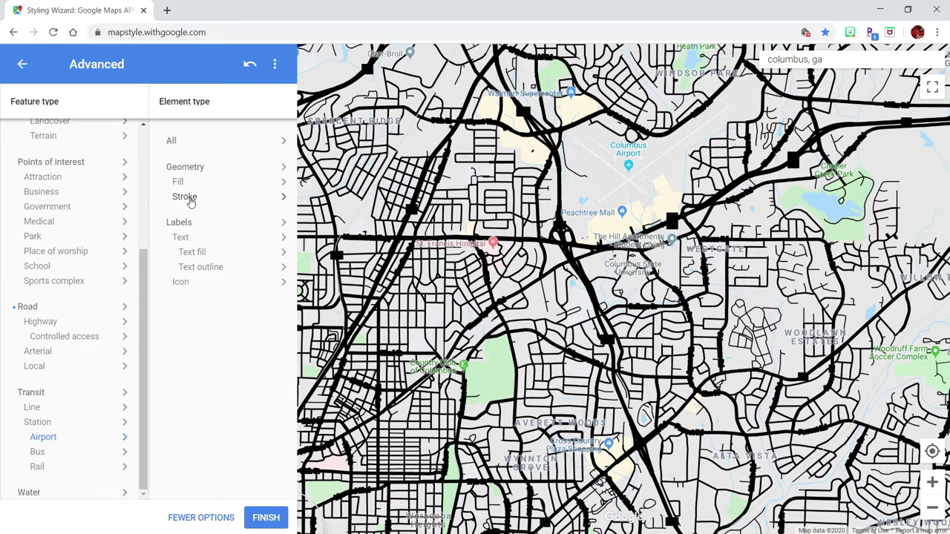
{"action": "left_click", "coordinate": [284, 201]}
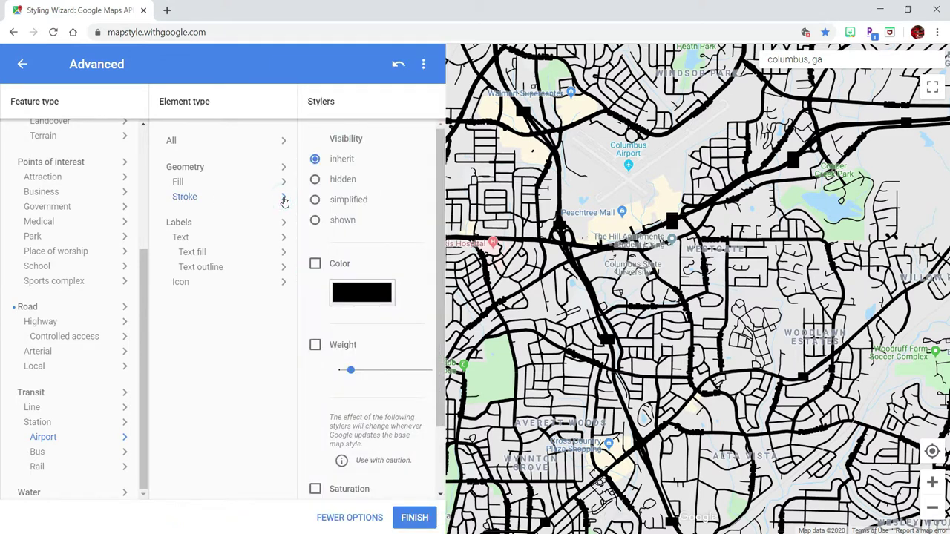
{"action": "left_click", "coordinate": [314, 263]}
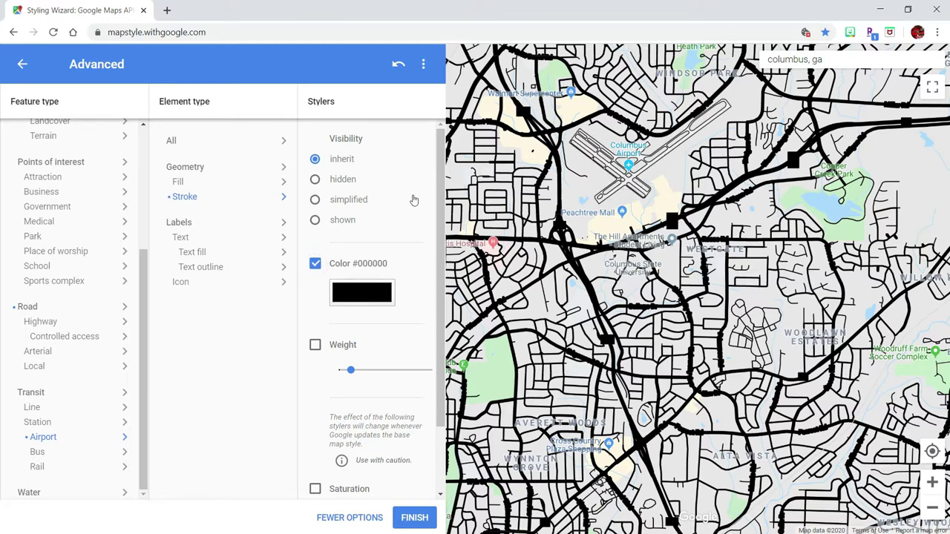
Try a black #000000 geometry fill on the Airport feature, then remove it and return to the stroke settings.
{"action": "left_click", "coordinate": [282, 185]}
{"action": "left_click", "coordinate": [316, 264]}
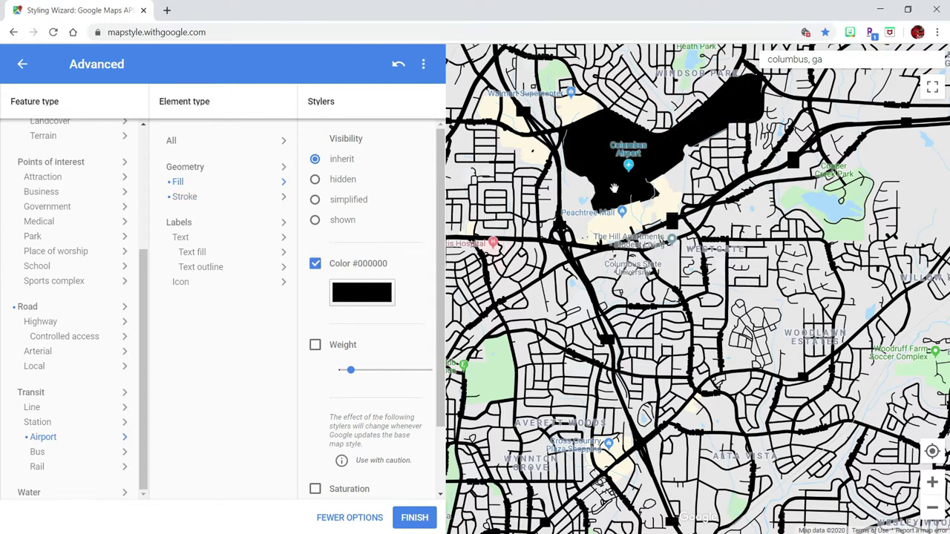
{"action": "left_click", "coordinate": [315, 265]}
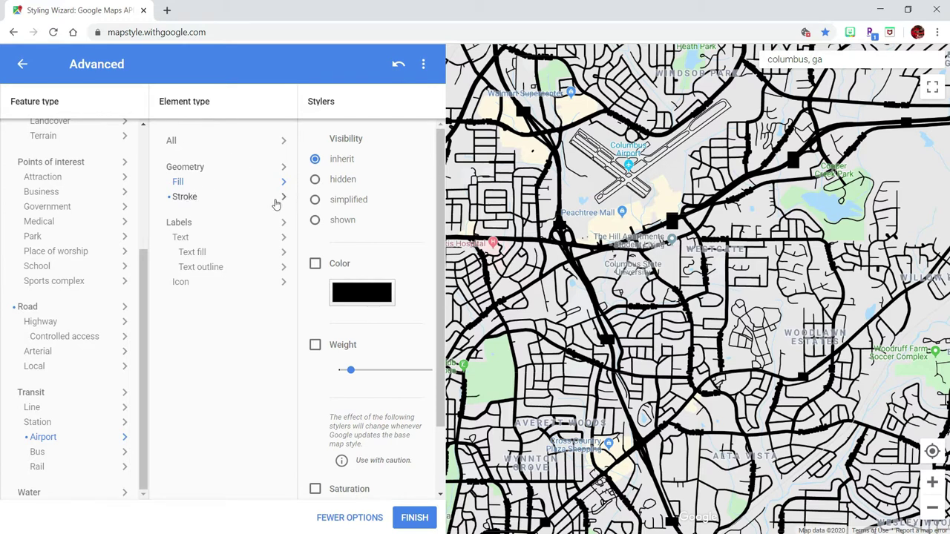
{"action": "left_click", "coordinate": [229, 200]}
Return to the basic style settings and reduce the Labels density to its minimum to hide all map labels.
{"action": "left_click", "coordinate": [932, 508]}
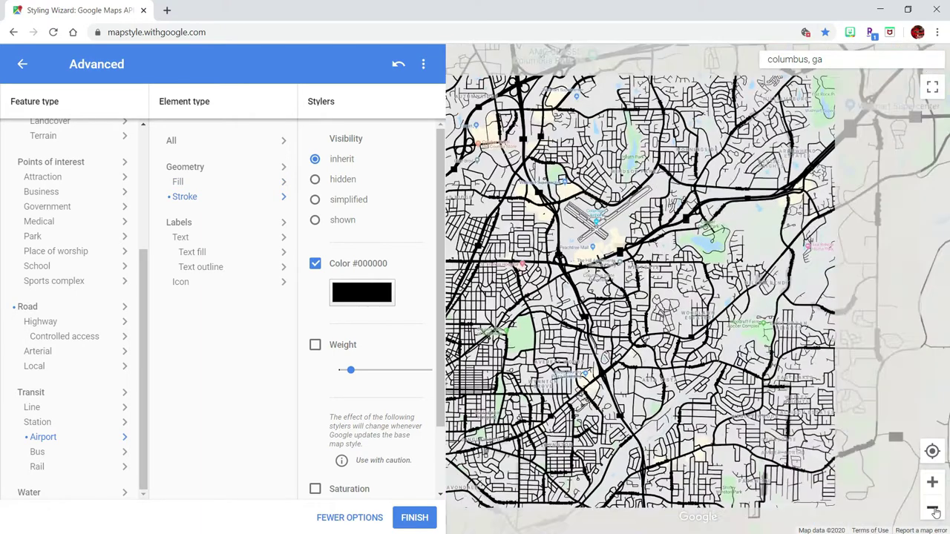
{"action": "left_click_drag", "start_coordinate": [610, 327], "coordinate": [672, 300]}
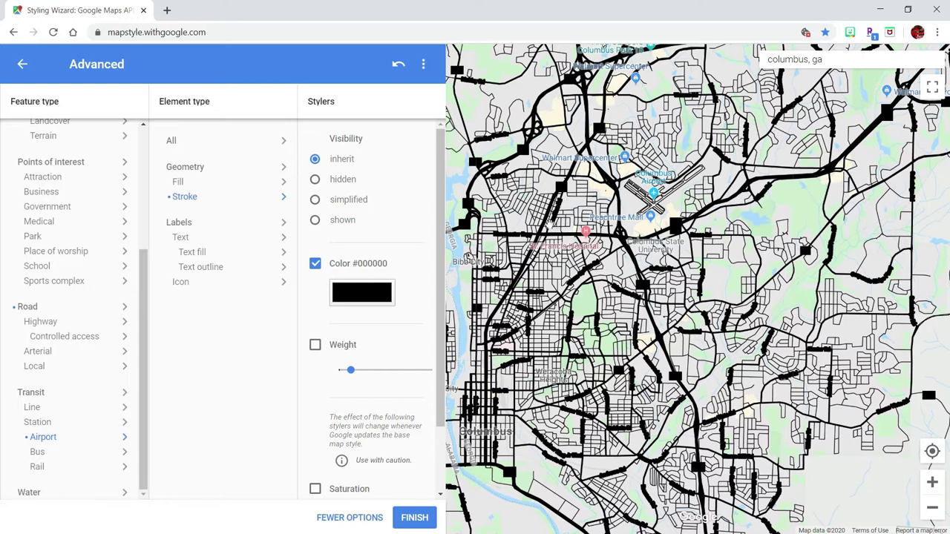
{"action": "left_click_drag", "start_coordinate": [142, 263], "coordinate": [143, 139]}
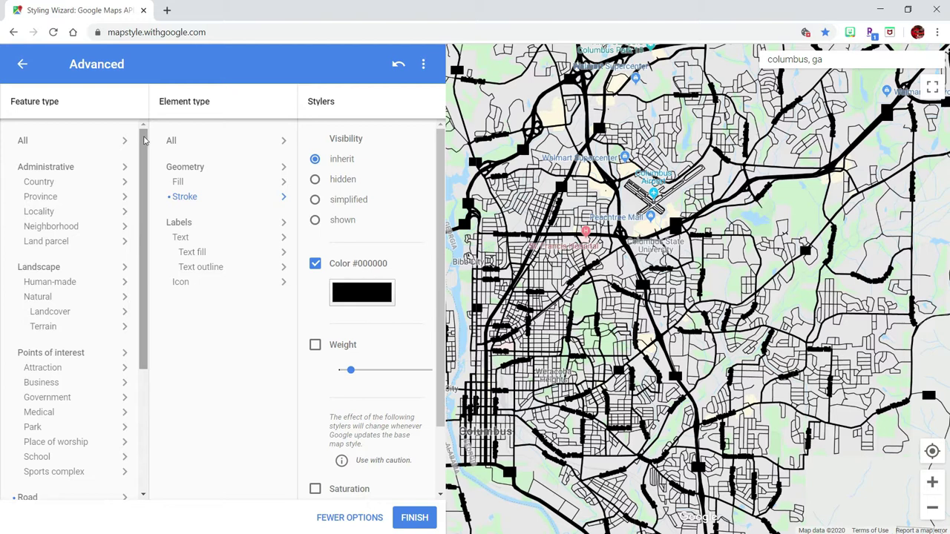
{"action": "left_click", "coordinate": [22, 65]}
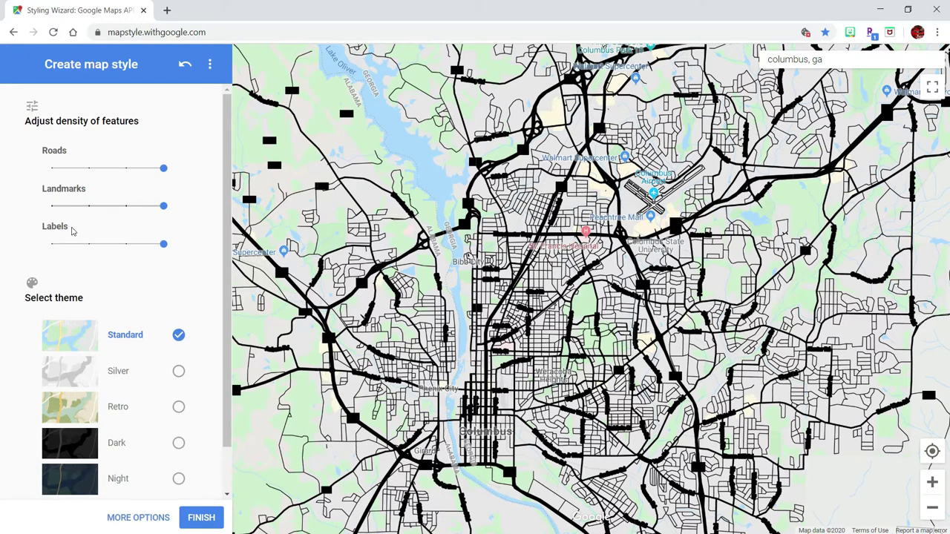
{"action": "left_click_drag", "start_coordinate": [163, 250], "coordinate": [54, 251]}
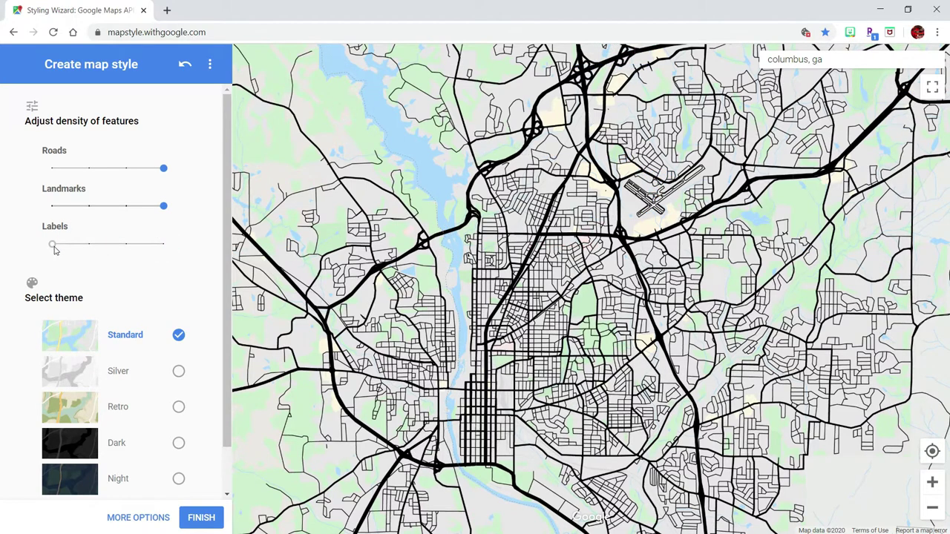
{"action": "left_click_drag", "start_coordinate": [511, 273], "coordinate": [397, 261]}
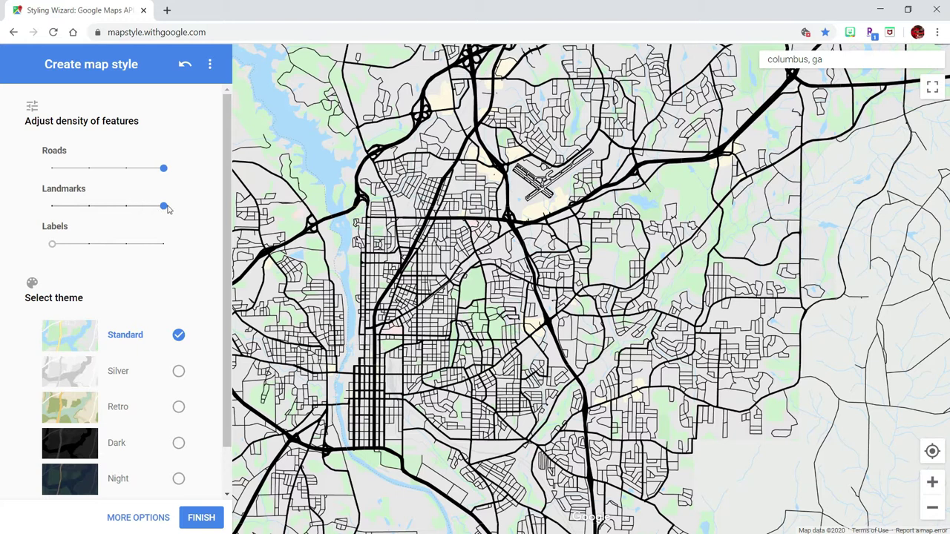
Try lower Landmarks densities on the map, then restore the Landmarks density to its maximum.
{"action": "left_click_drag", "start_coordinate": [164, 206], "coordinate": [130, 210]}
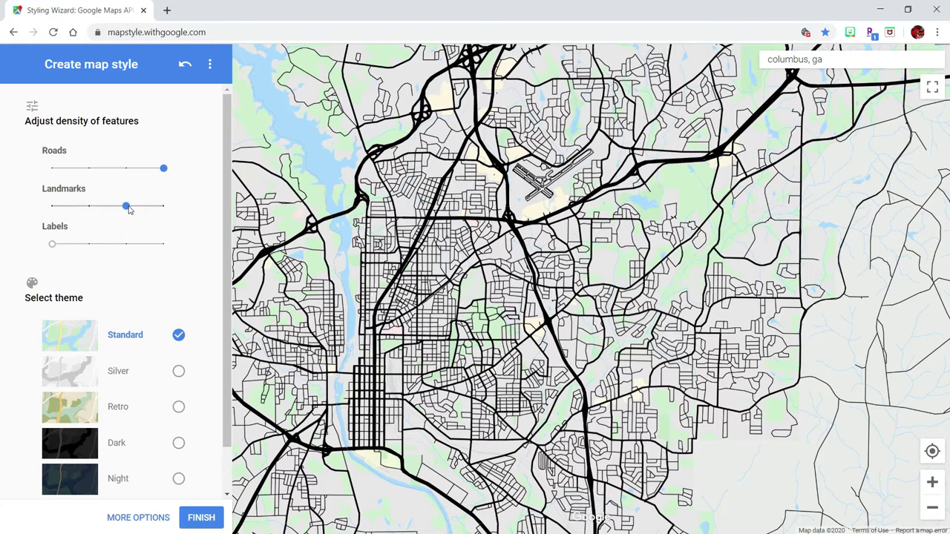
{"action": "left_click_drag", "start_coordinate": [129, 210], "coordinate": [96, 216]}
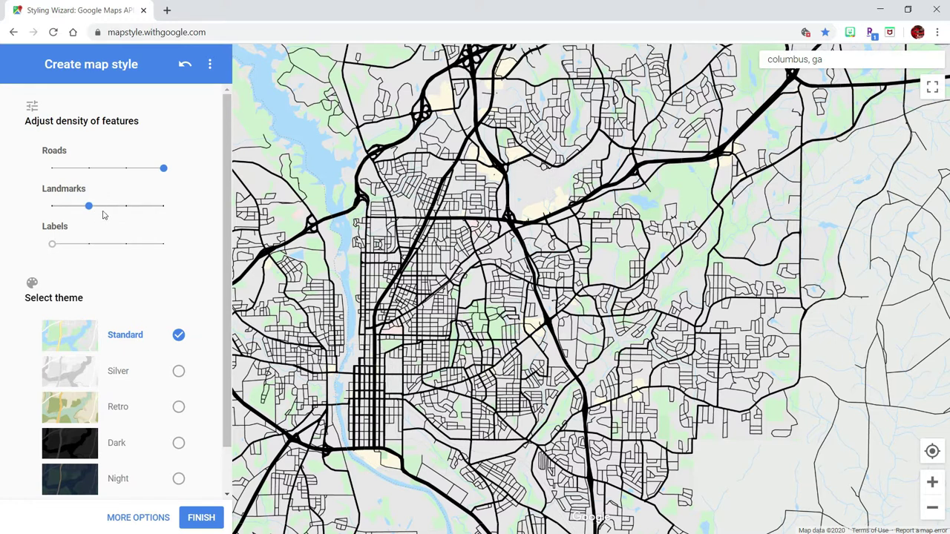
{"action": "left_click_drag", "start_coordinate": [89, 207], "coordinate": [172, 208]}
{"action": "left_click_drag", "start_coordinate": [571, 369], "coordinate": [503, 364]}
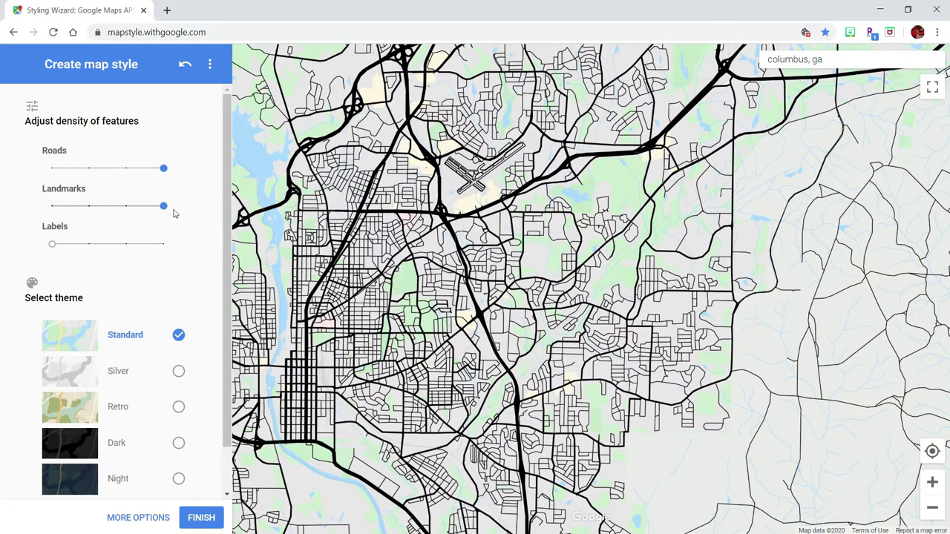
Try lower Roads densities on the map, then restore the Roads density to its maximum.
{"action": "left_click", "coordinate": [124, 168]}
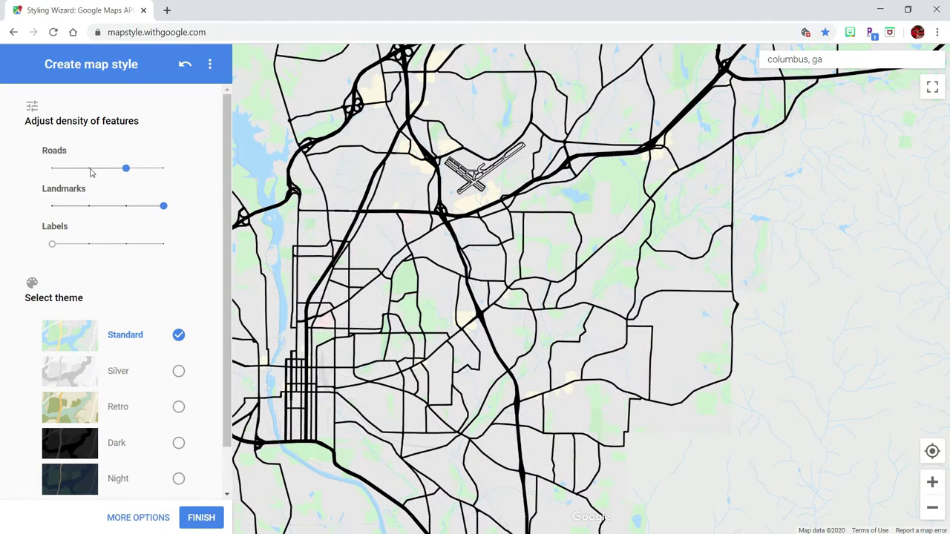
{"action": "left_click", "coordinate": [90, 170]}
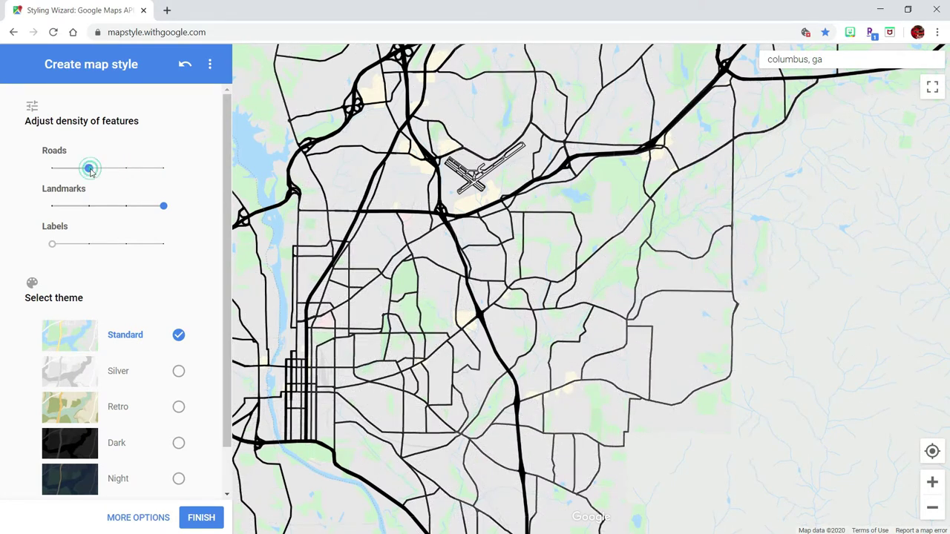
{"action": "left_click", "coordinate": [127, 170]}
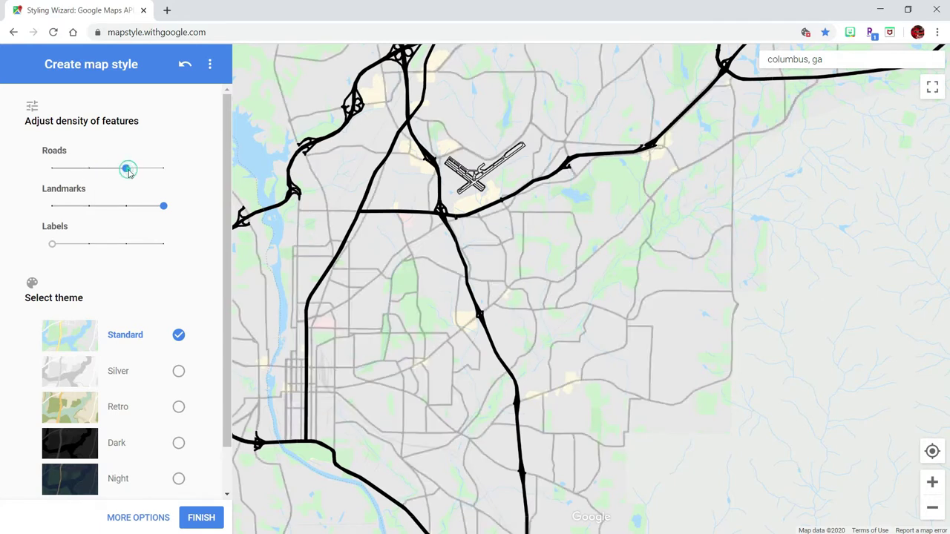
{"action": "left_click", "coordinate": [174, 176]}
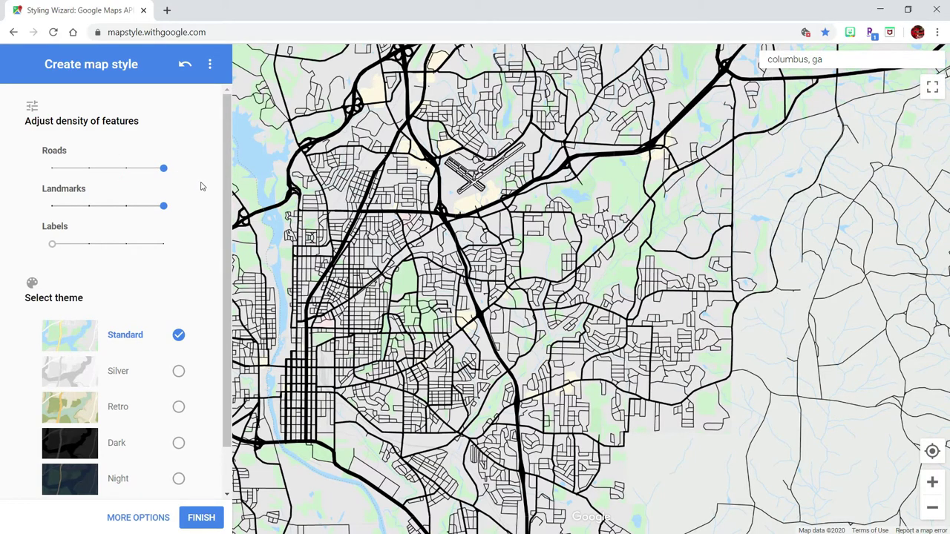
Show the map full screen and frame Columbus with the river and the surrounding highways in view.
{"action": "left_click", "coordinate": [933, 88]}
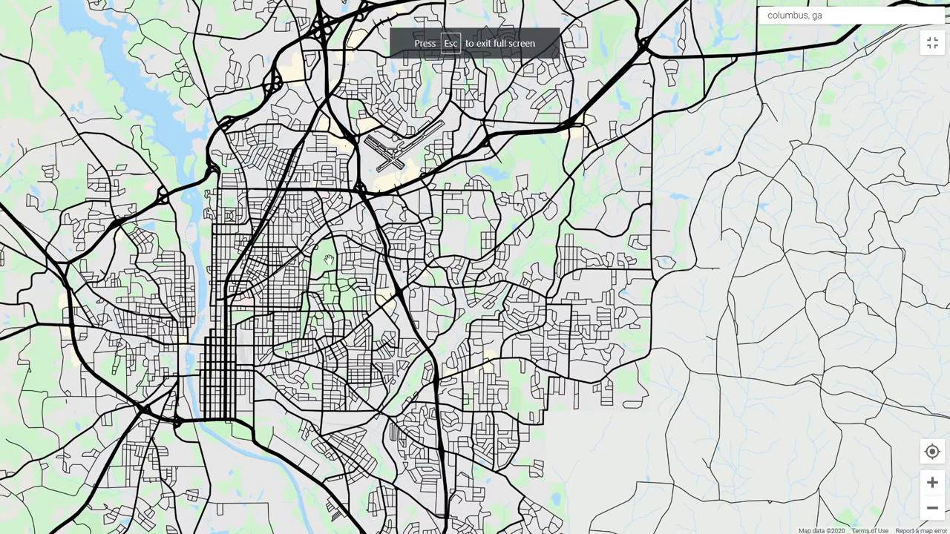
{"action": "left_click", "coordinate": [932, 483]}
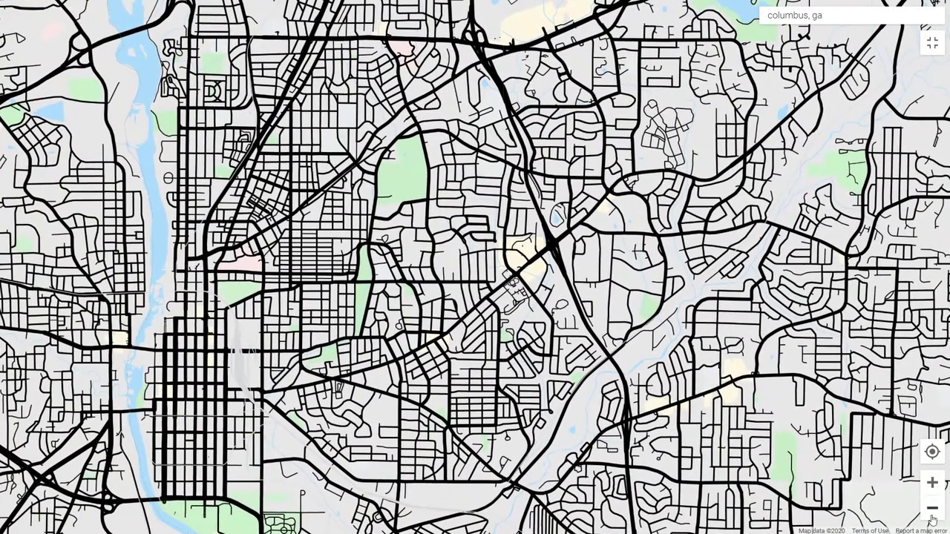
{"action": "left_click", "coordinate": [933, 515]}
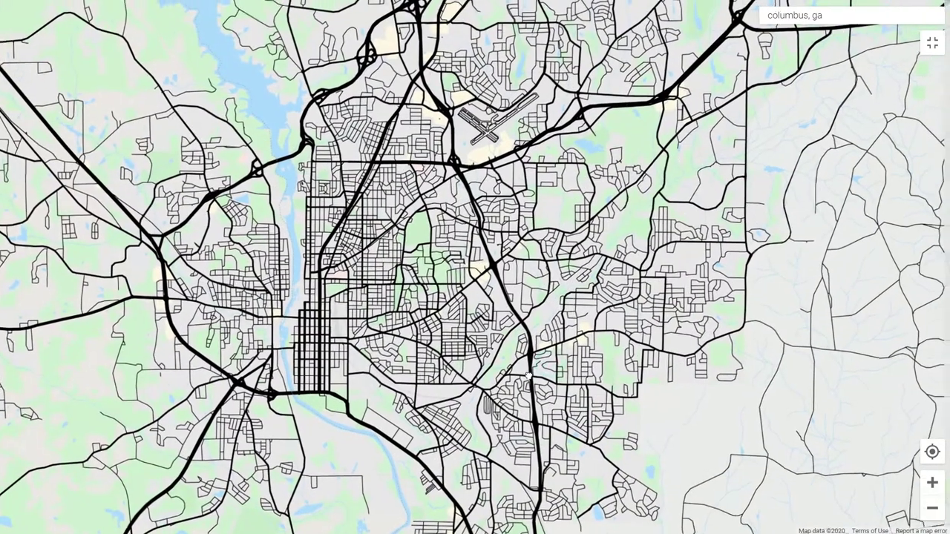
{"action": "left_click_drag", "start_coordinate": [529, 377], "coordinate": [484, 386]}
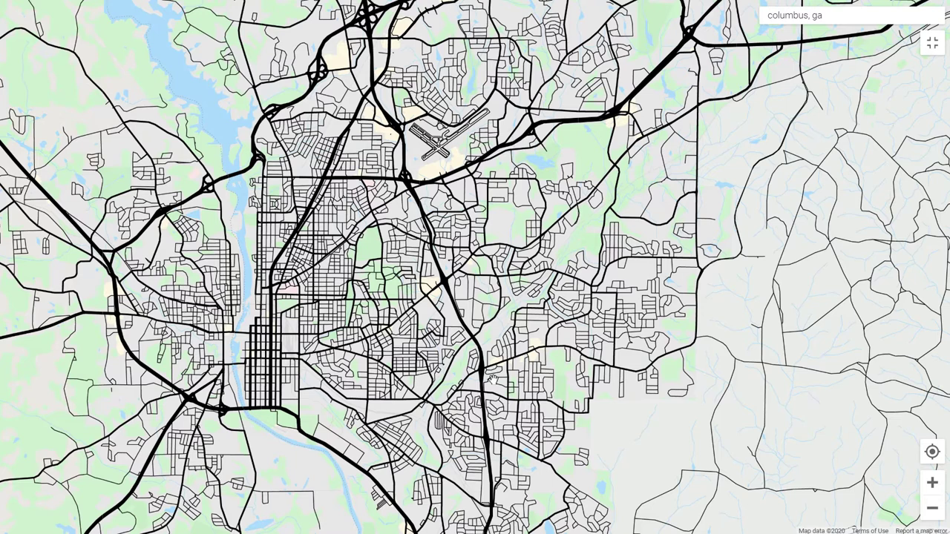
Capture a window snip of the full-screen map, then leave the full-screen view.
{"action": "key", "text": "super+shift+s"}
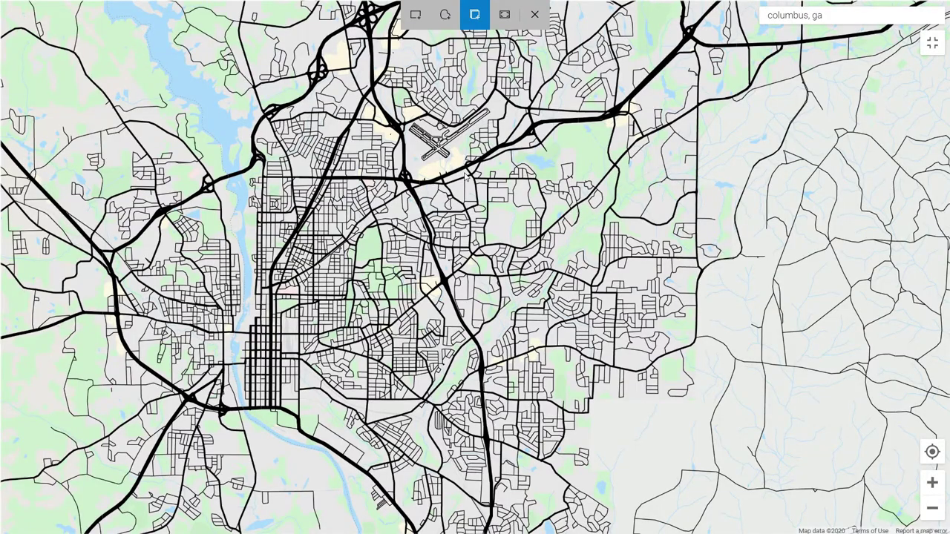
{"action": "left_click", "coordinate": [467, 177]}
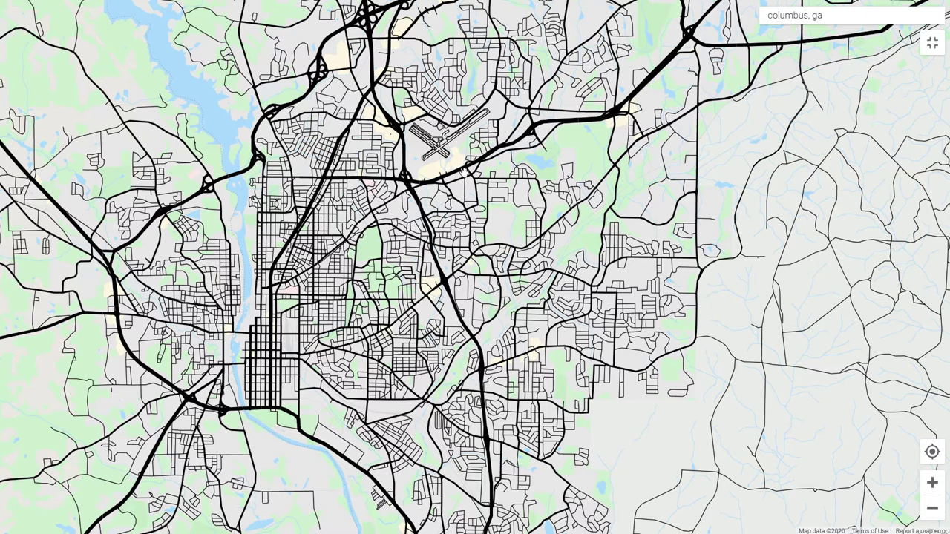
{"action": "key", "text": "Escape"}
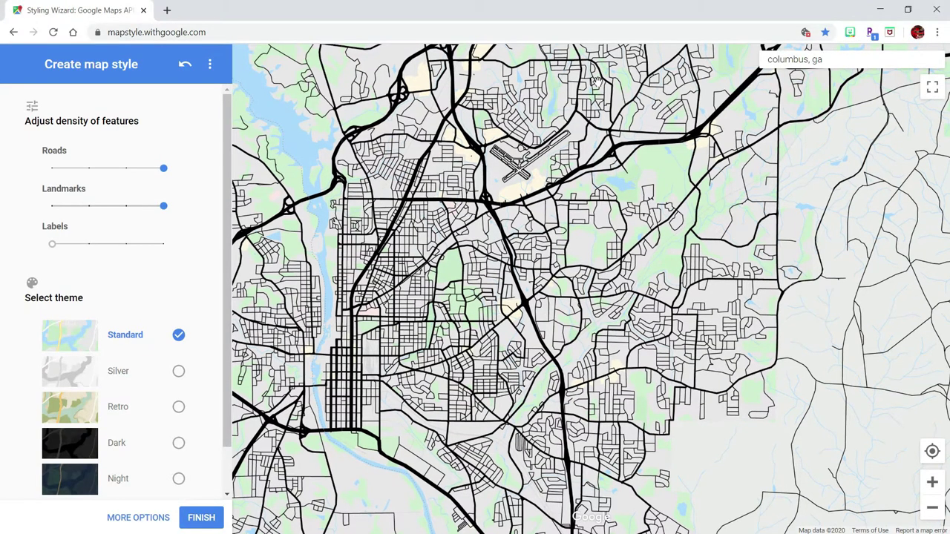
Switch to Silhouette Studio, paste the map screenshot into the Untitled-3 design and centre it on the upper half of the page.
{"action": "left_click", "coordinate": [882, 12]}
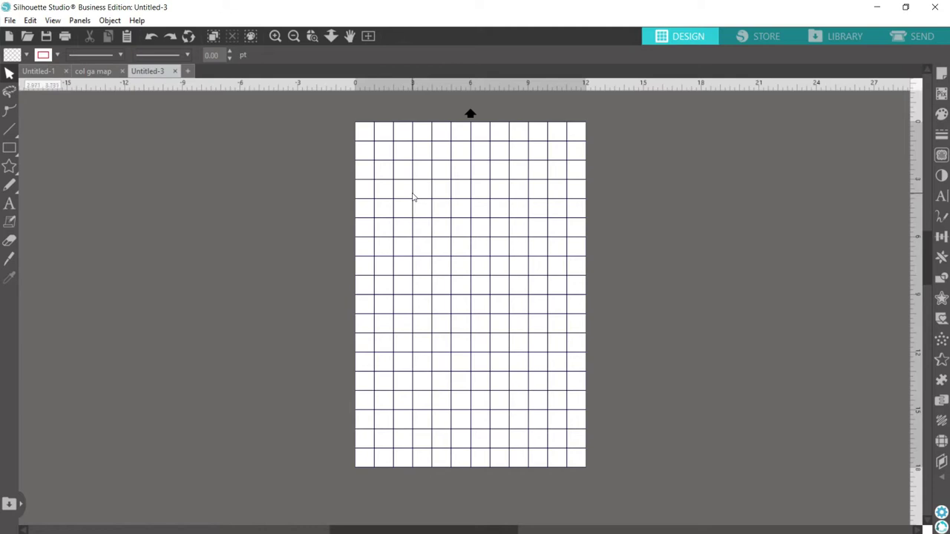
{"action": "right_click", "coordinate": [413, 195]}
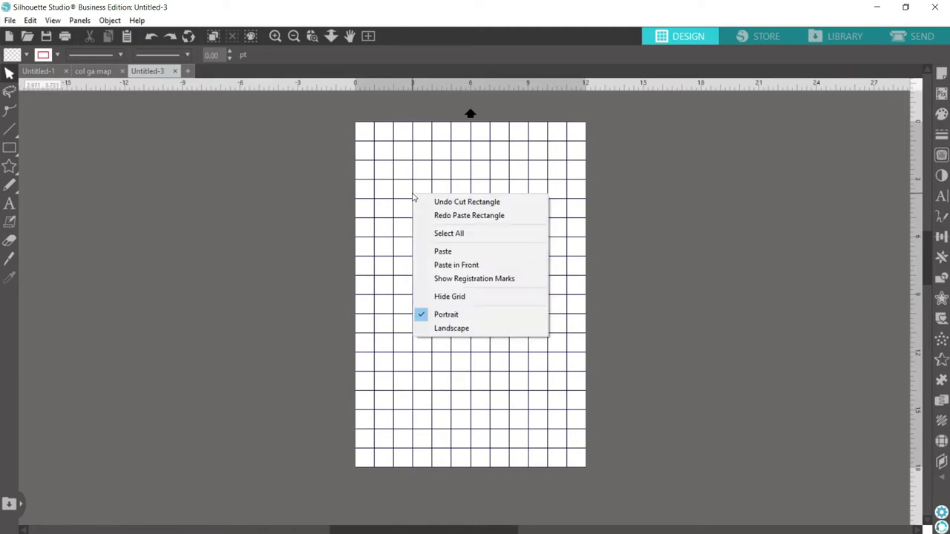
{"action": "left_click", "coordinate": [448, 255]}
{"action": "left_click_drag", "start_coordinate": [511, 318], "coordinate": [490, 262]}
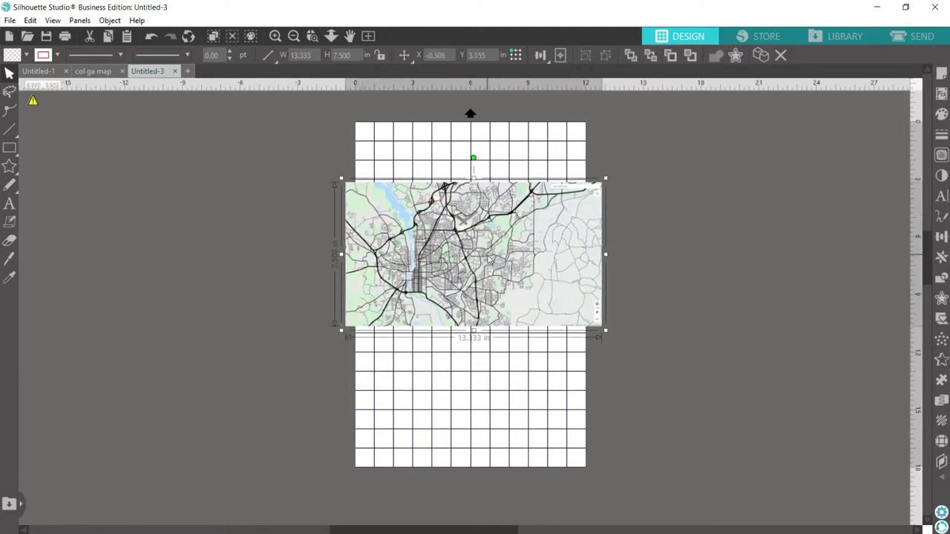
{"action": "left_click", "coordinate": [303, 257]}
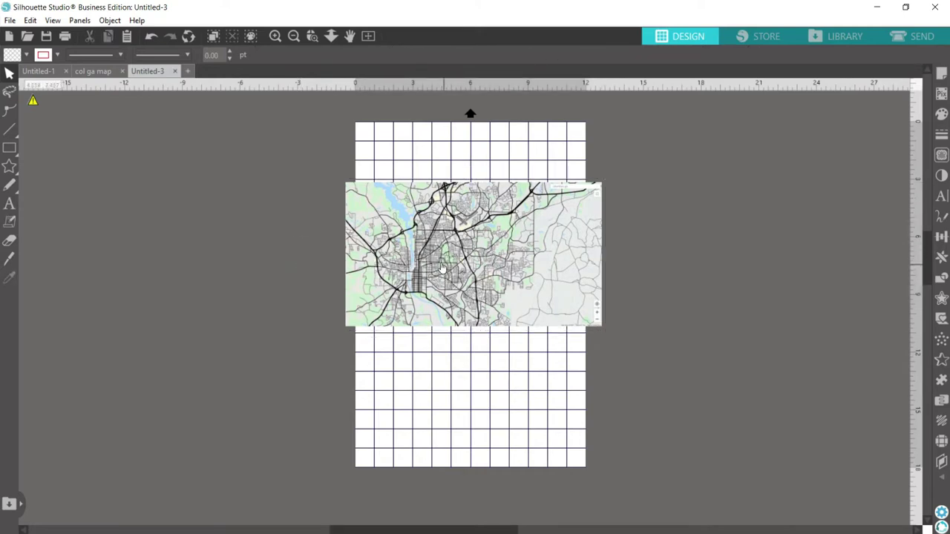
{"action": "left_click", "coordinate": [12, 21]}
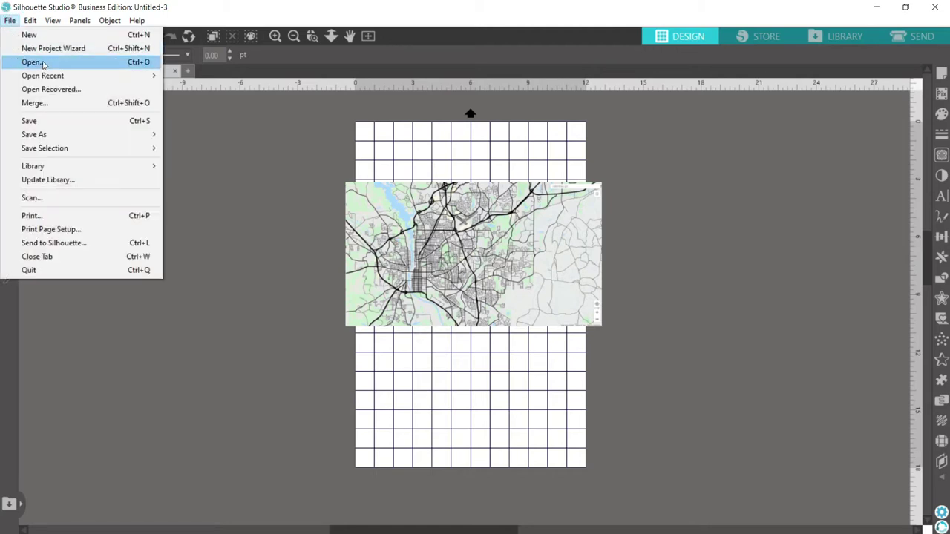
{"action": "left_click", "coordinate": [279, 247]}
Select a trace area about 6.69 in wide around the city part of the map, spanning the screenshot's full height.
{"action": "left_click", "coordinate": [275, 36]}
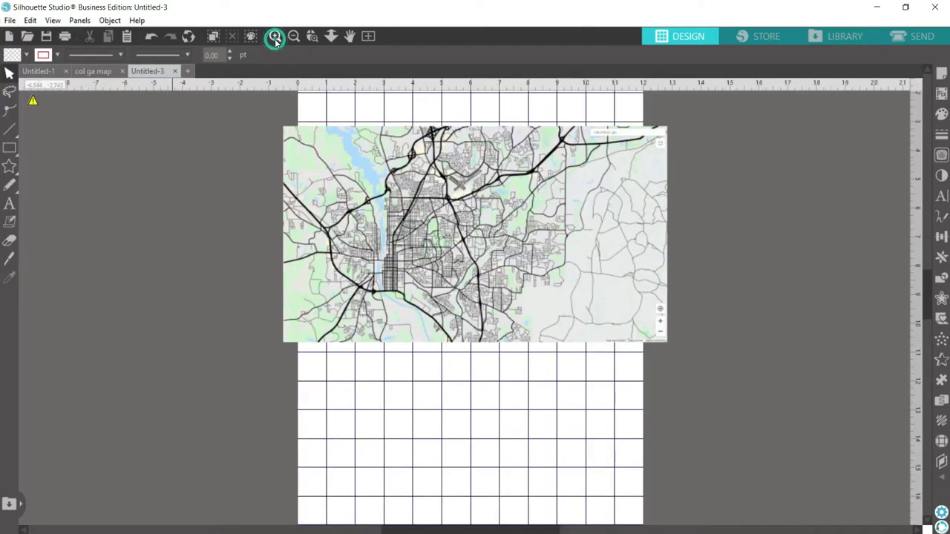
{"action": "left_click", "coordinate": [275, 36]}
{"action": "scroll", "coordinate": [566, 320], "scroll_direction": "up", "scroll_amount": 3}
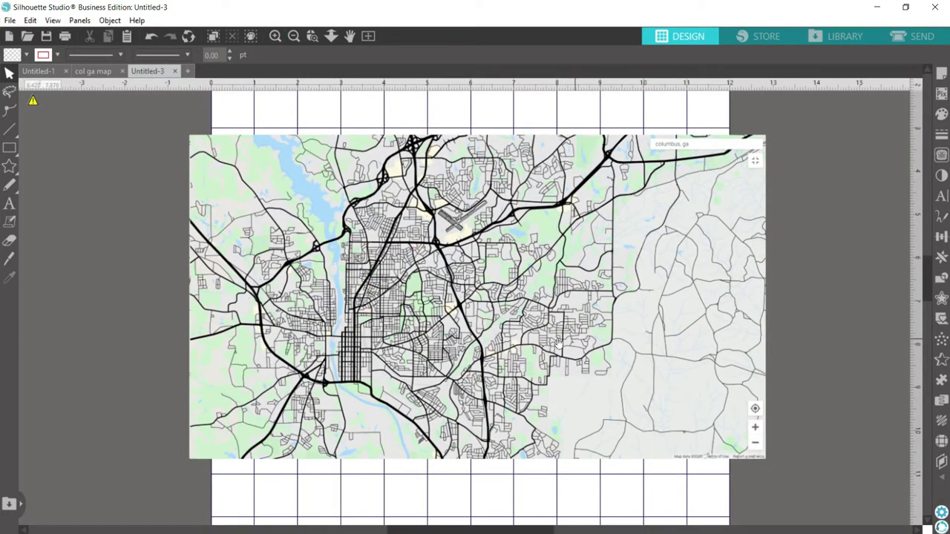
{"action": "left_click", "coordinate": [941, 156]}
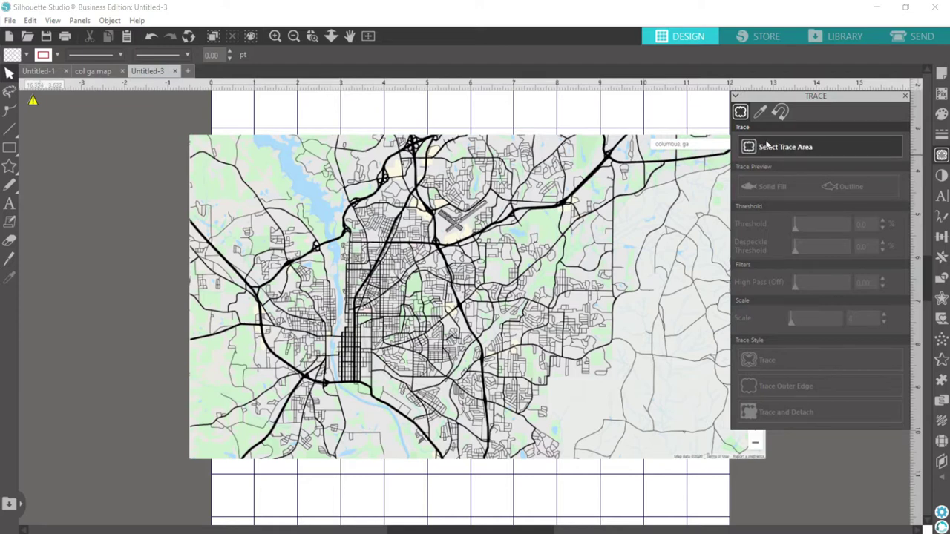
{"action": "left_click", "coordinate": [768, 149]}
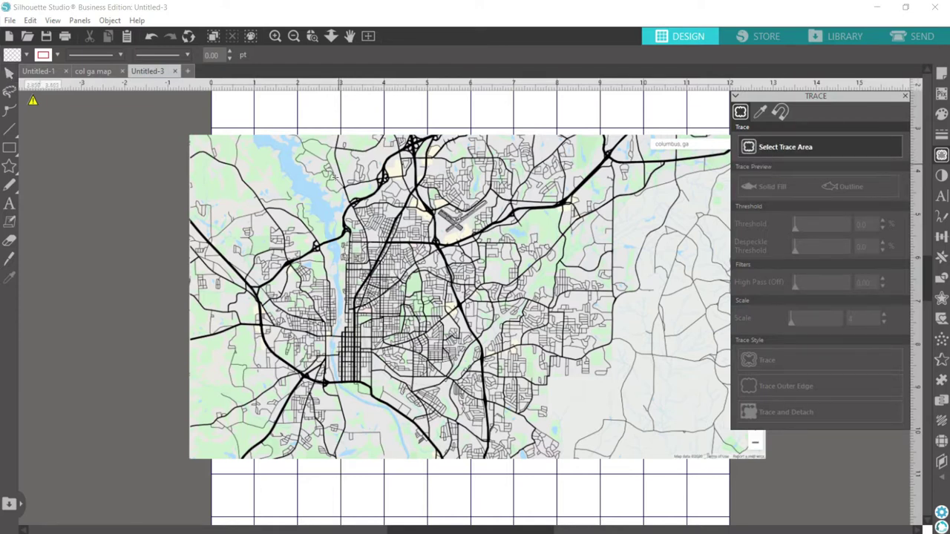
{"action": "mouse_move", "coordinate": [339, 126]}
{"action": "left_mouse_down"}
{"action": "mouse_move", "coordinate": [350, 449]}
{"action": "mouse_move", "coordinate": [476, 471]}
{"action": "mouse_move", "coordinate": [628, 475]}
{"action": "left_mouse_up"}
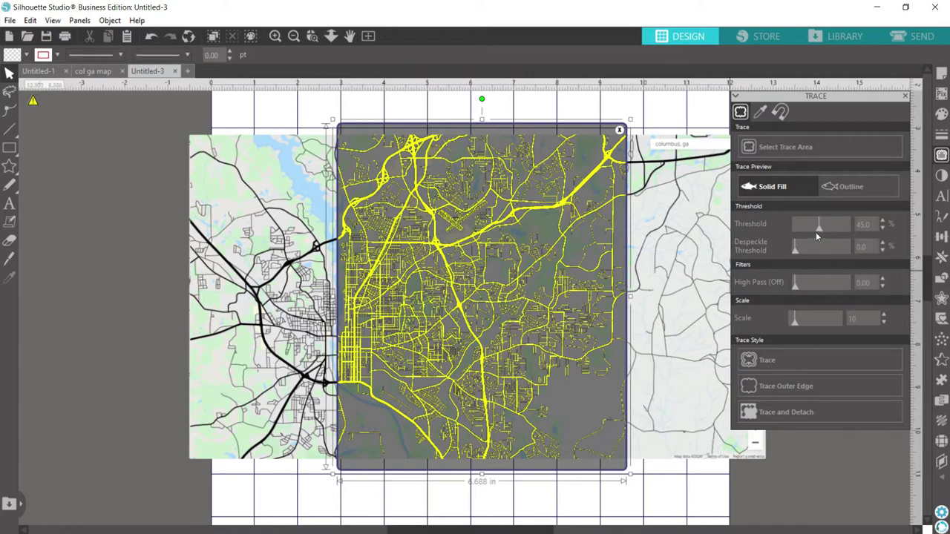
Set the trace threshold to 81% and widen the trace area to about 6.72 in.
{"action": "left_click_drag", "start_coordinate": [821, 230], "coordinate": [841, 232]}
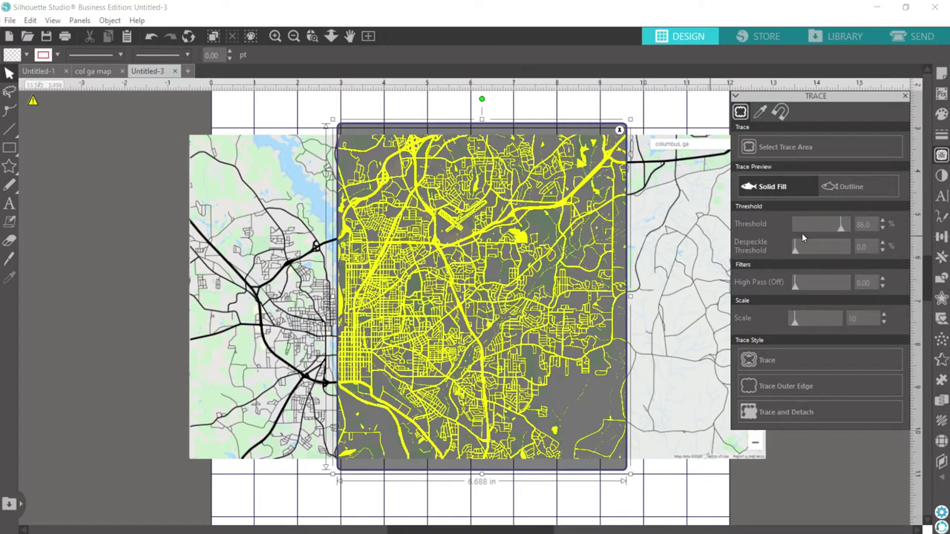
{"action": "left_click_drag", "start_coordinate": [840, 231], "coordinate": [839, 231]}
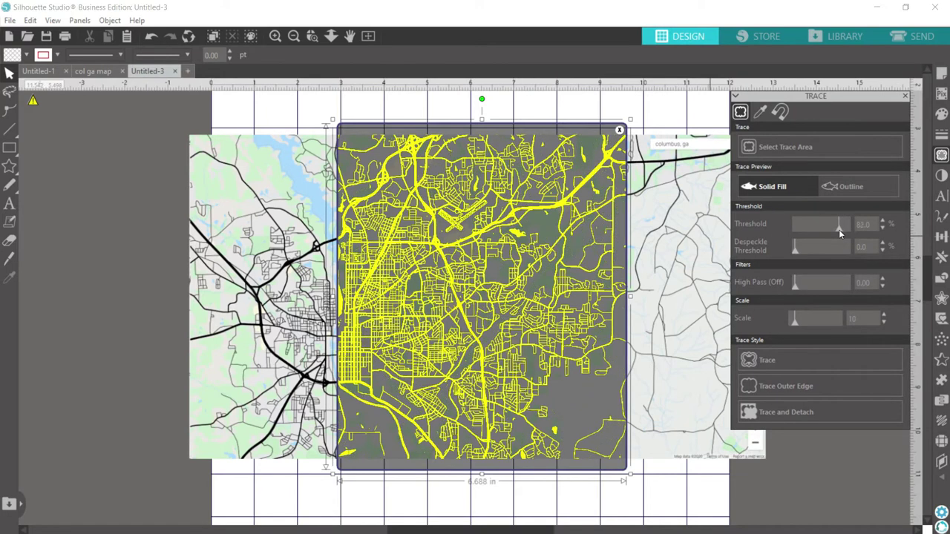
{"action": "left_click", "coordinate": [883, 229]}
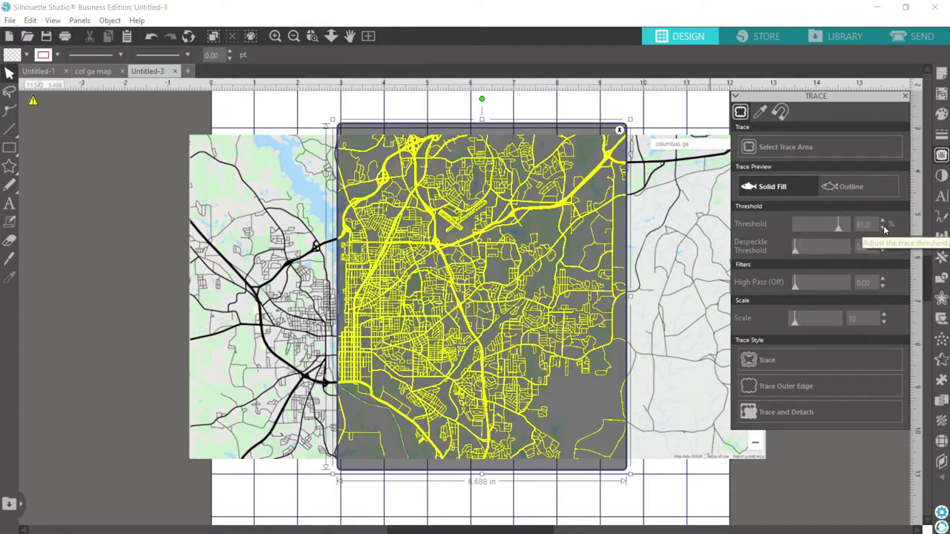
{"action": "mouse_move", "coordinate": [331, 297]}
{"action": "left_mouse_down"}
{"action": "mouse_move", "coordinate": [281, 300]}
{"action": "mouse_move", "coordinate": [332, 304]}
{"action": "left_mouse_up"}
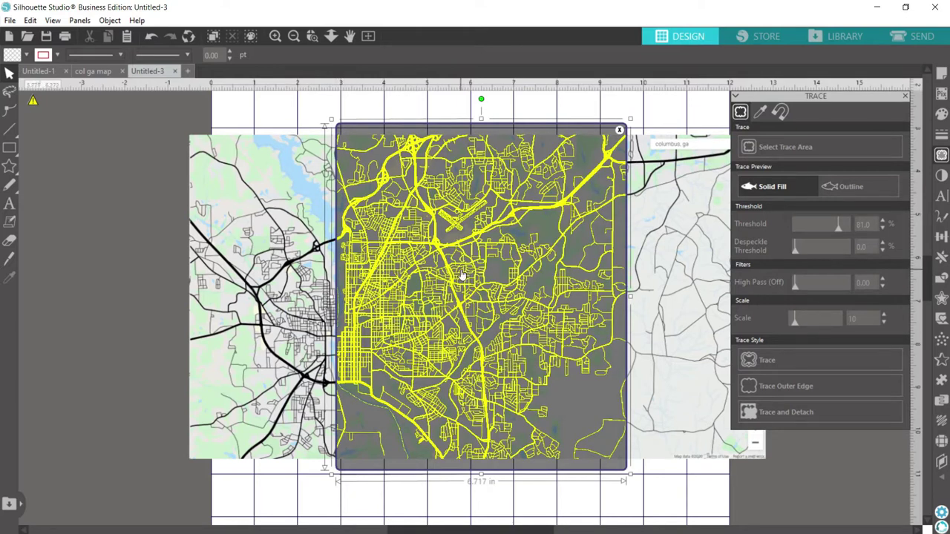
Trace the selected roads, then move the original map screenshot off the page and delete it.
{"action": "left_click", "coordinate": [750, 361]}
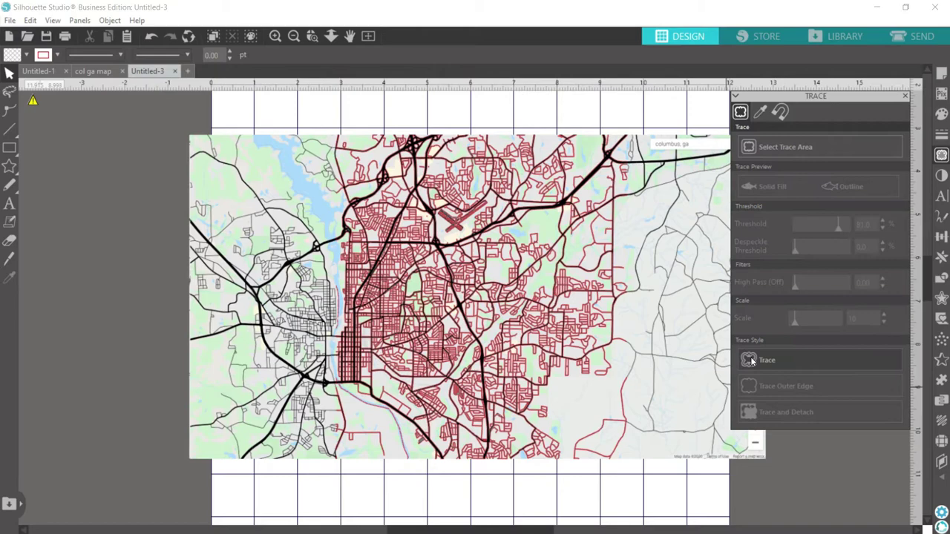
{"action": "mouse_move", "coordinate": [698, 293]}
{"action": "left_mouse_down"}
{"action": "mouse_move", "coordinate": [178, 293]}
{"action": "mouse_move", "coordinate": [111, 304]}
{"action": "left_mouse_up"}
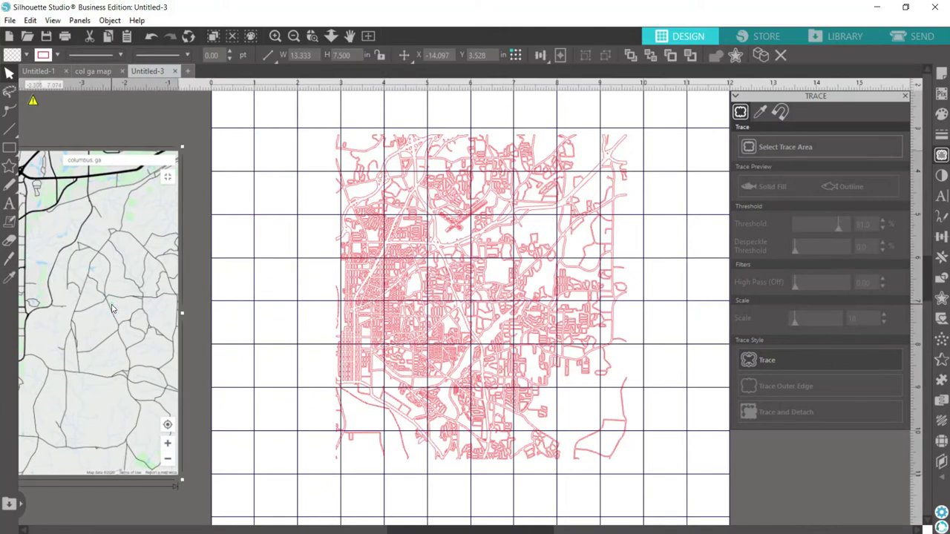
{"action": "key", "text": "Delete"}
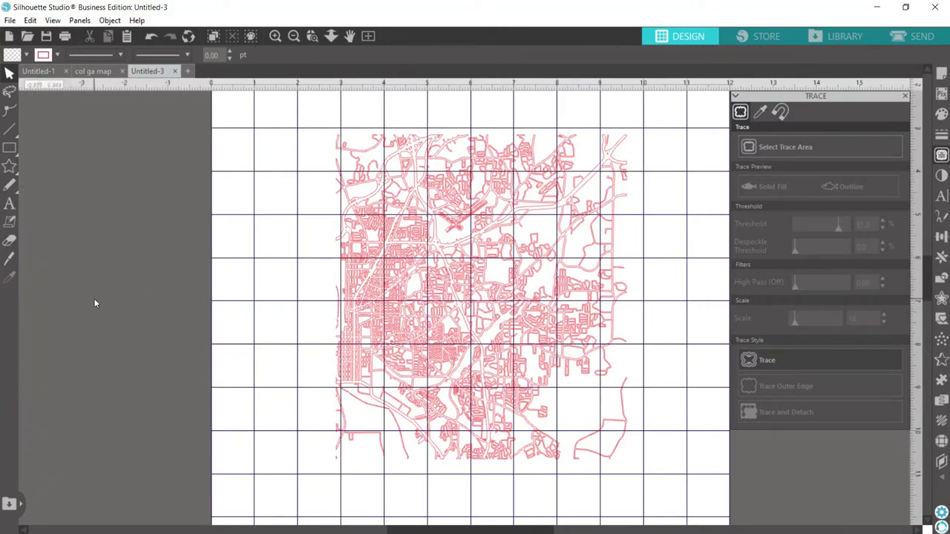
{"action": "left_click", "coordinate": [904, 97]}
Fill the traced roads with black and make their red outline transparent.
{"action": "left_click", "coordinate": [559, 208]}
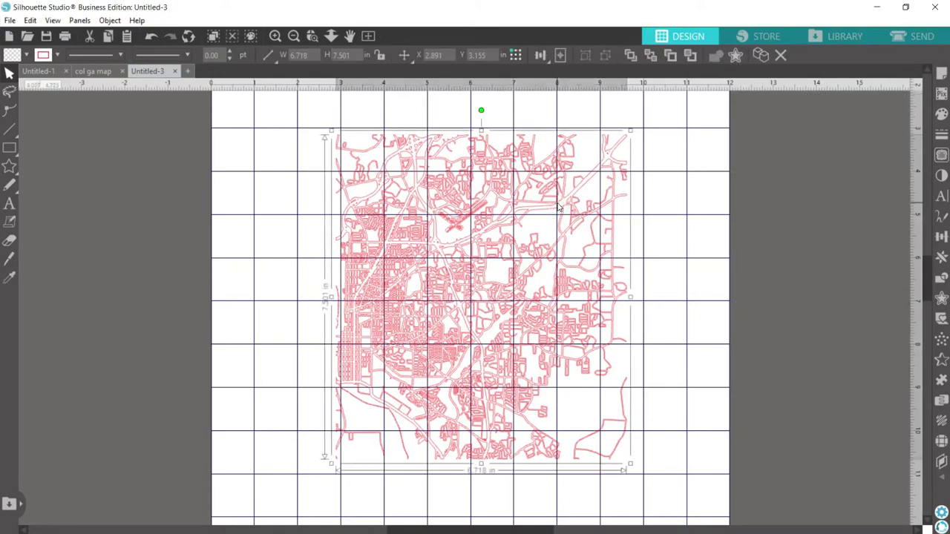
{"action": "left_click", "coordinate": [940, 114]}
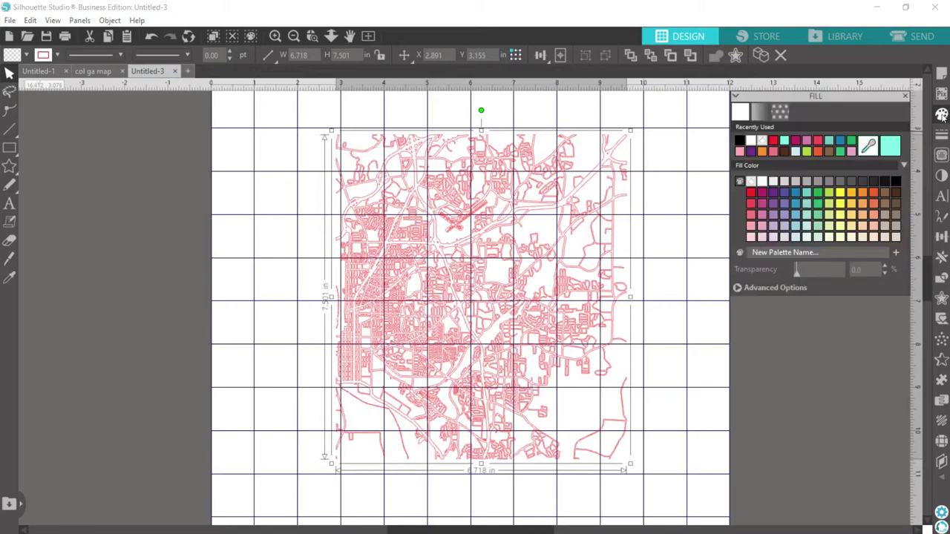
{"action": "left_click", "coordinate": [740, 143]}
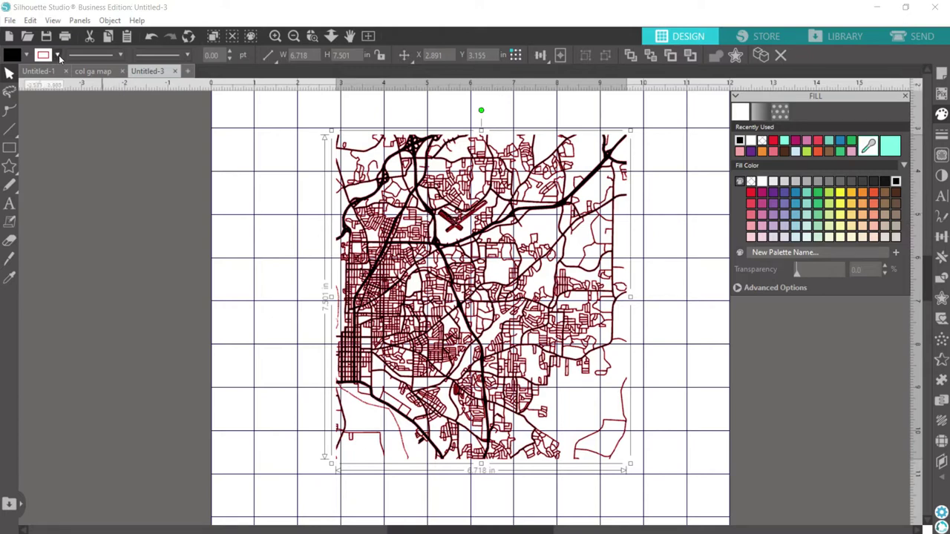
{"action": "left_click", "coordinate": [59, 56]}
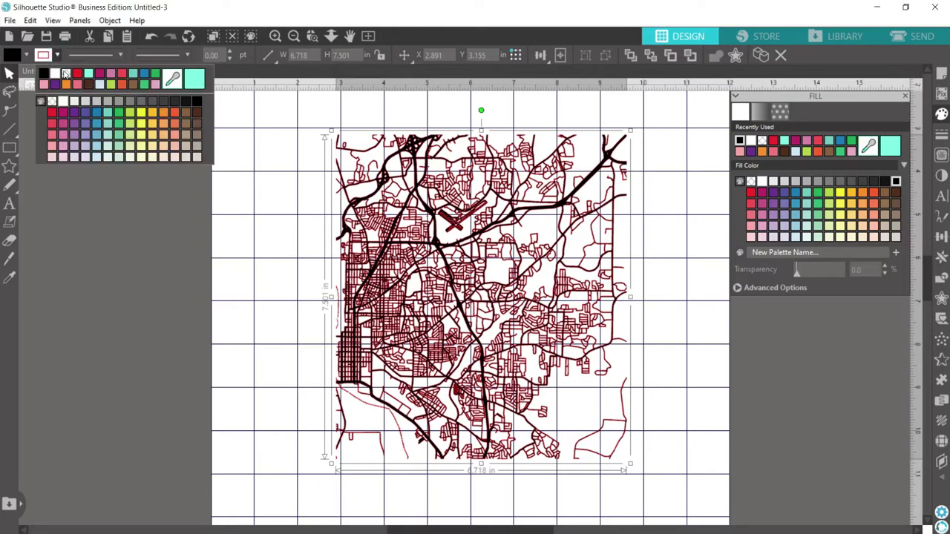
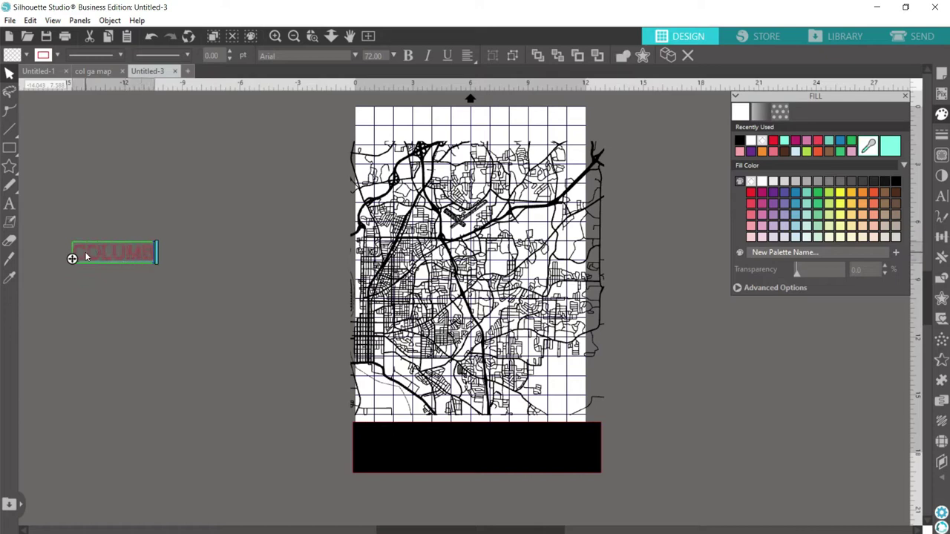
Finish the text label beside the page so that it reads "COLUMBUS, GA".
{"action": "type", "text": "GA"}
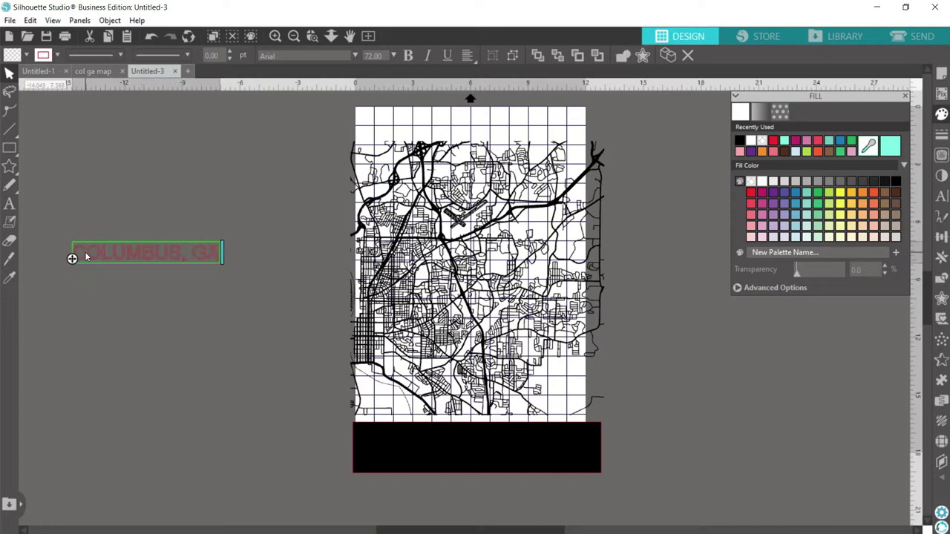
{"action": "left_click", "coordinate": [119, 309]}
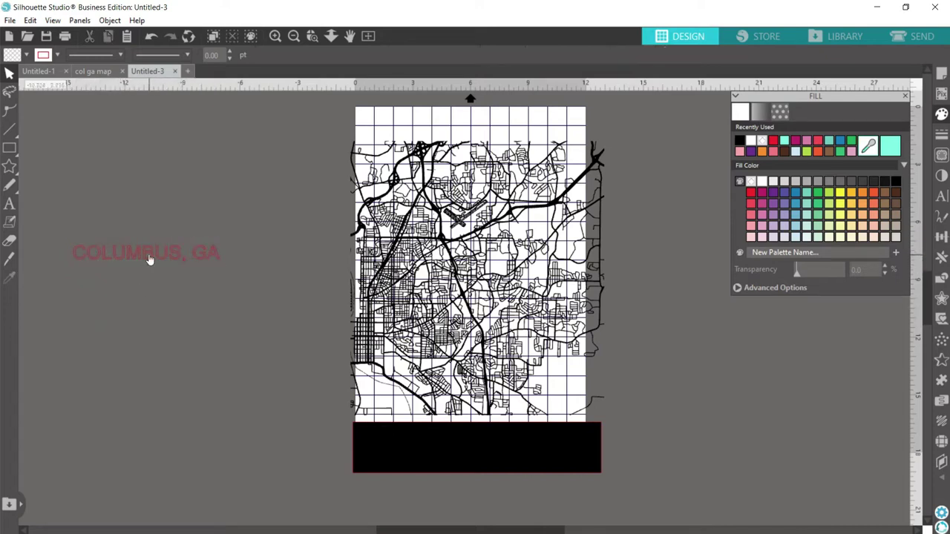
Fill the "COLUMBUS, GA" text with white and set its font to Airfly.
{"action": "left_click", "coordinate": [149, 259]}
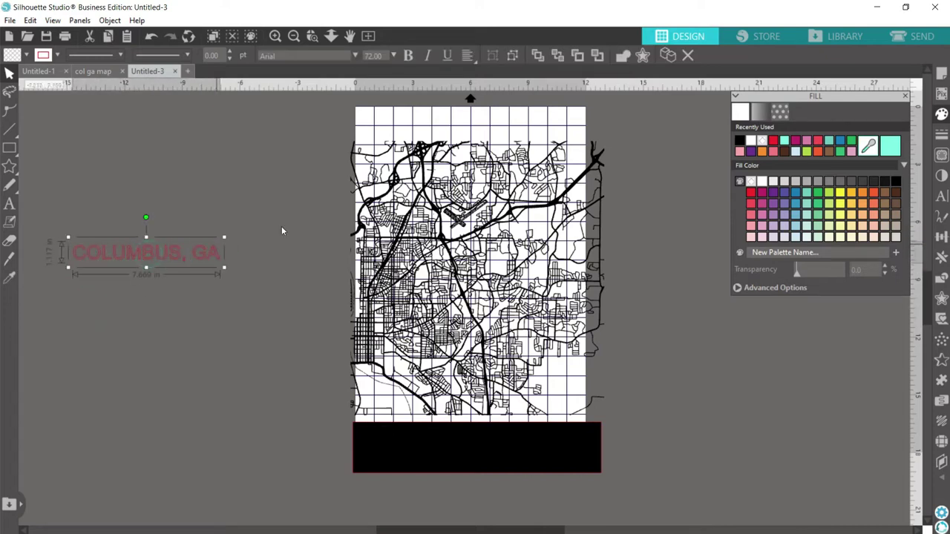
{"action": "left_click", "coordinate": [762, 183]}
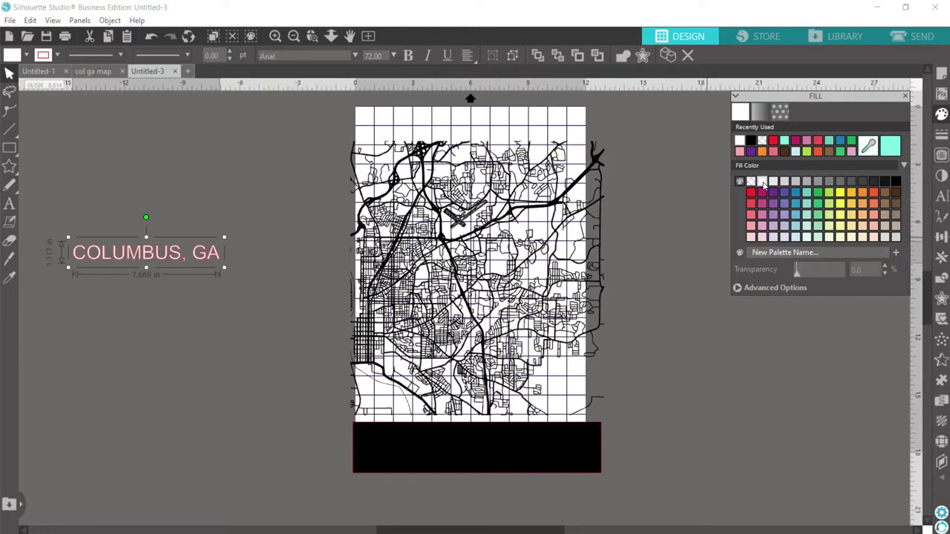
{"action": "left_click", "coordinate": [941, 196]}
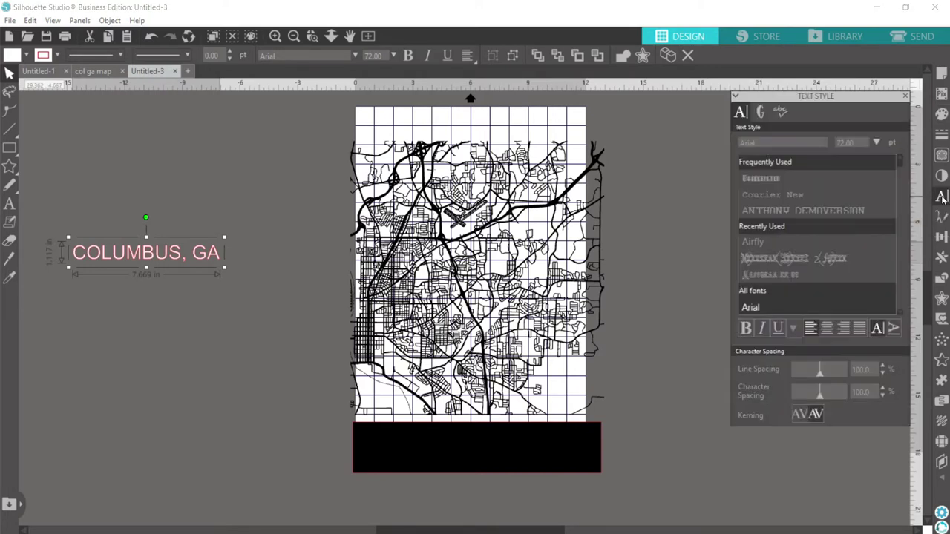
{"action": "left_click", "coordinate": [752, 242]}
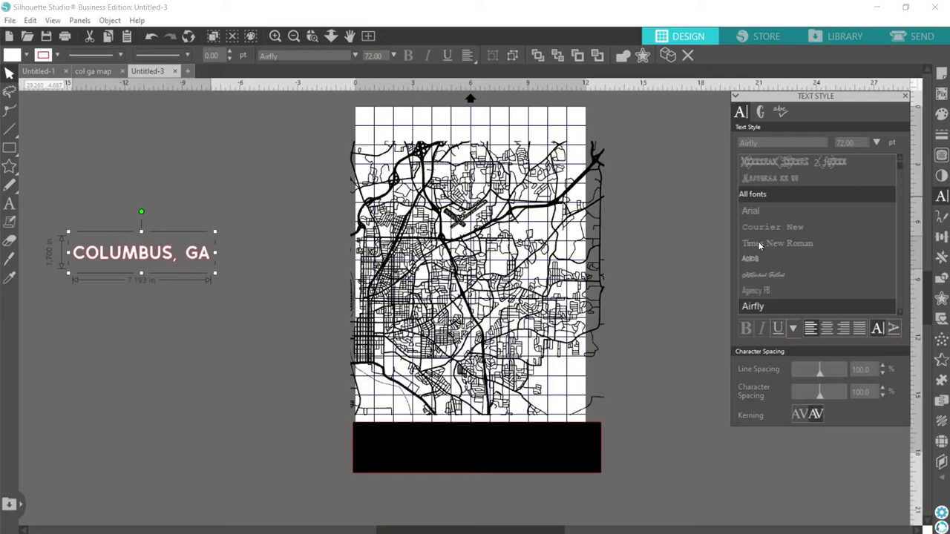
Enlarge the "COLUMBUS, GA" title, place it over the black rectangle below the map, and adjust its height and centring to fit.
{"action": "left_click", "coordinate": [218, 276]}
{"action": "left_click", "coordinate": [212, 253]}
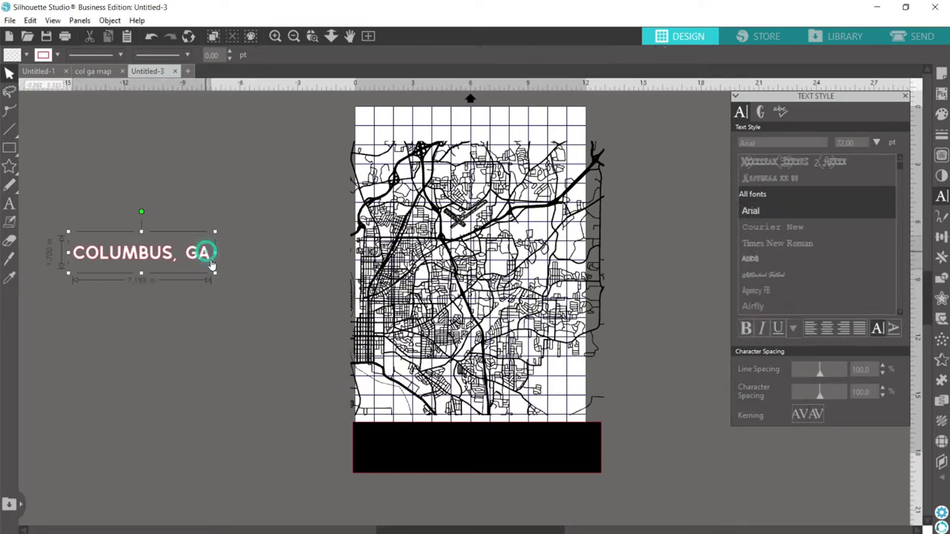
{"action": "left_click", "coordinate": [213, 274]}
{"action": "left_click_drag", "start_coordinate": [264, 269], "coordinate": [595, 495]}
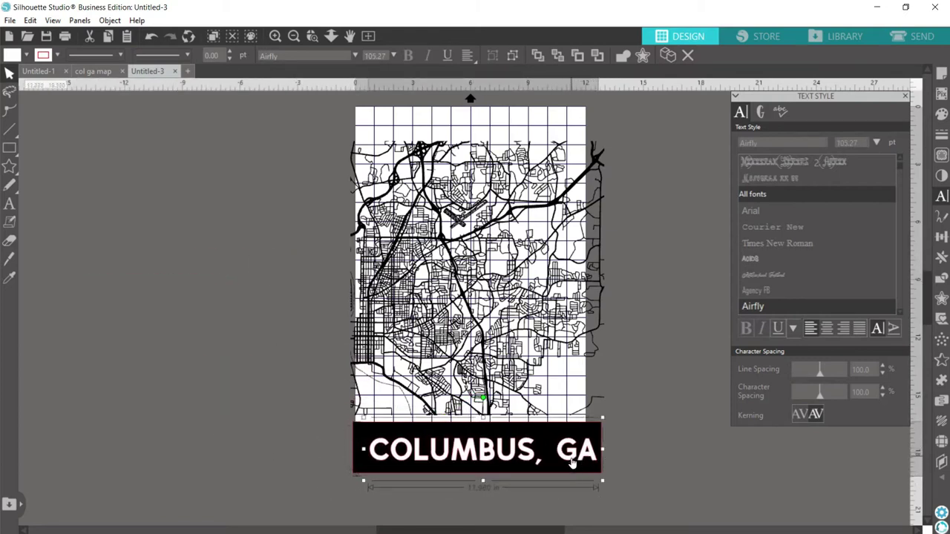
{"action": "left_click_drag", "start_coordinate": [477, 478], "coordinate": [479, 484]}
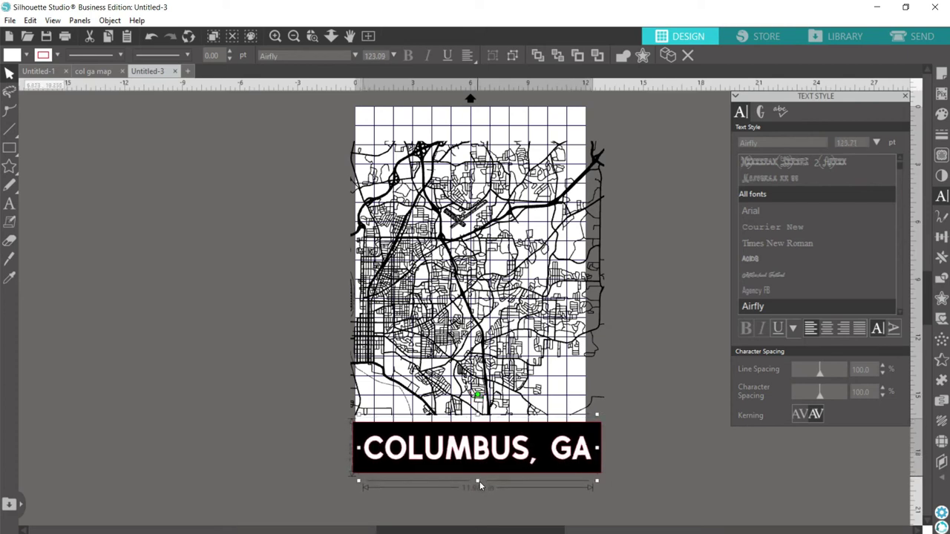
{"action": "left_click", "coordinate": [614, 445]}
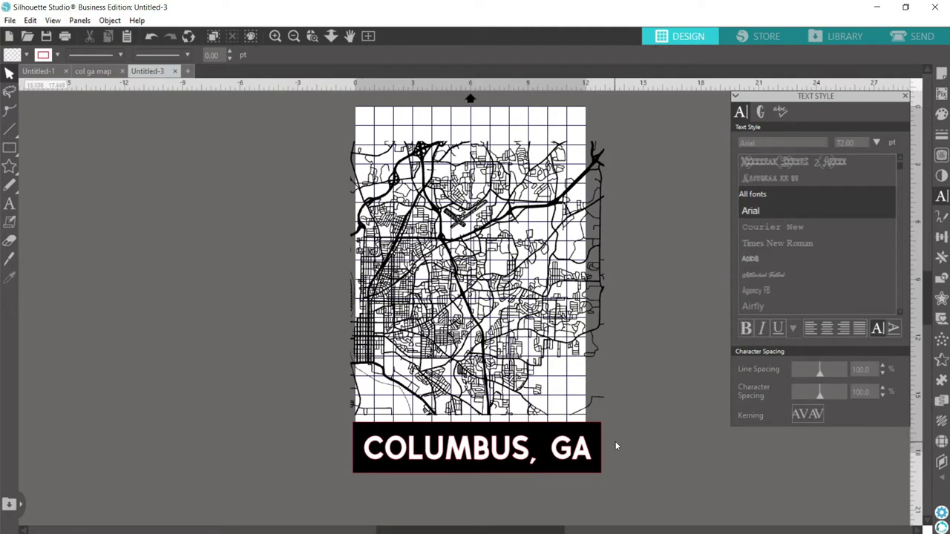
{"action": "left_click", "coordinate": [586, 448]}
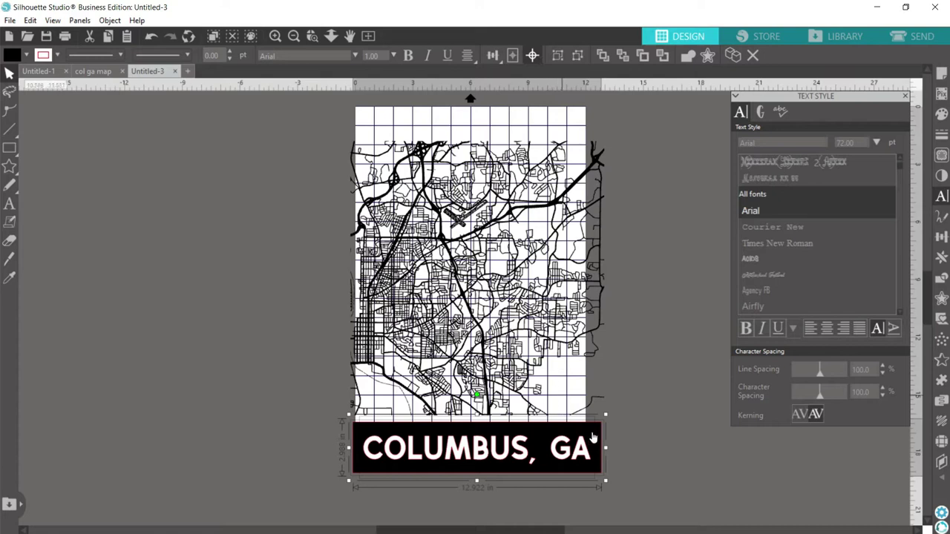
{"action": "left_click", "coordinate": [620, 449]}
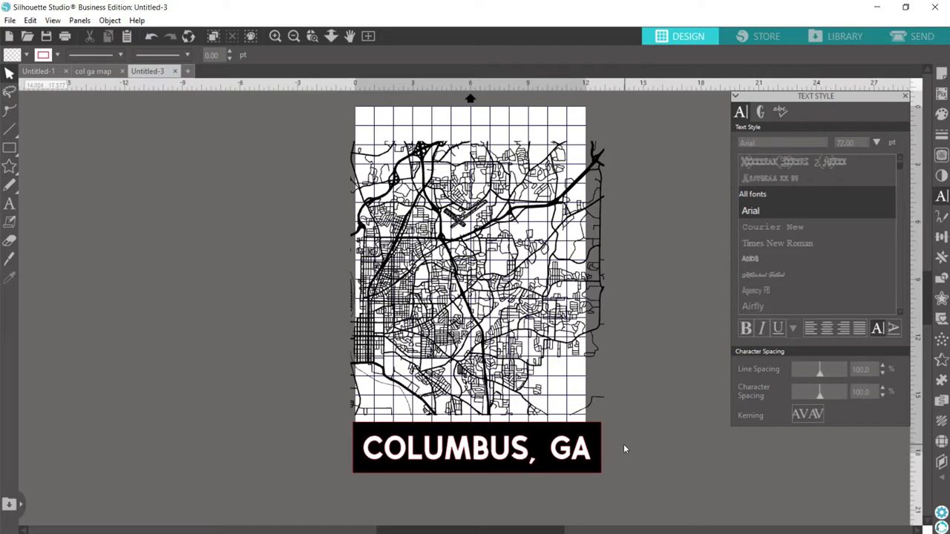
Subtract the title from the black rectangle and group the resulting pieces into one banner.
{"action": "left_click", "coordinate": [562, 459]}
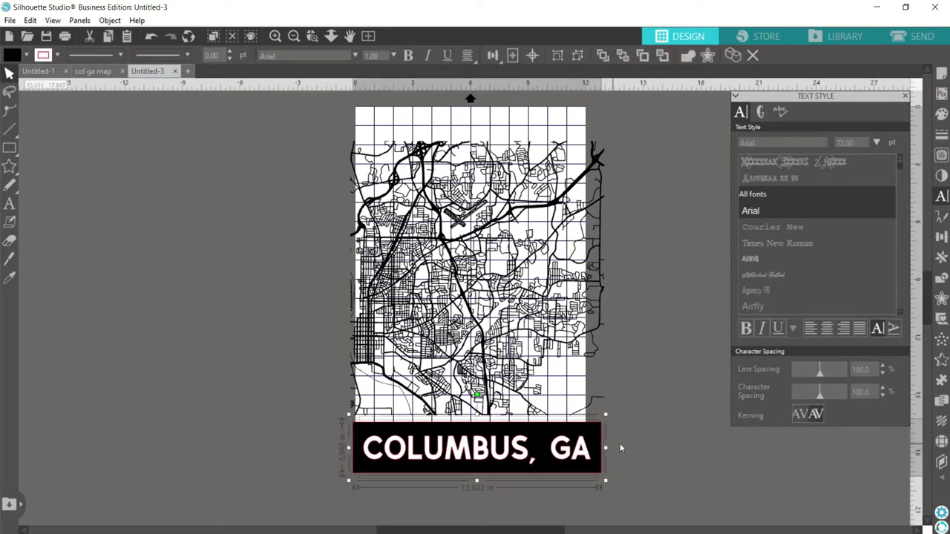
{"action": "left_click", "coordinate": [943, 279]}
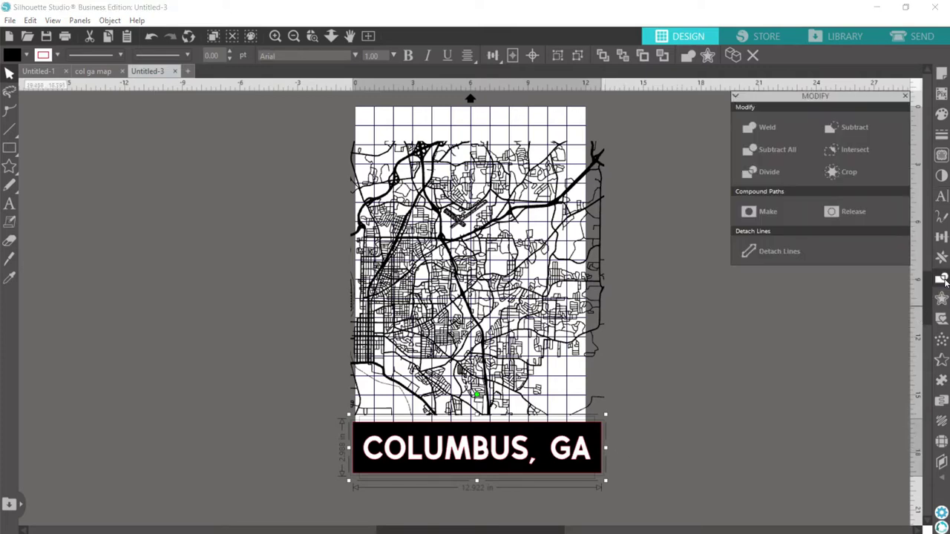
{"action": "left_click", "coordinate": [841, 132]}
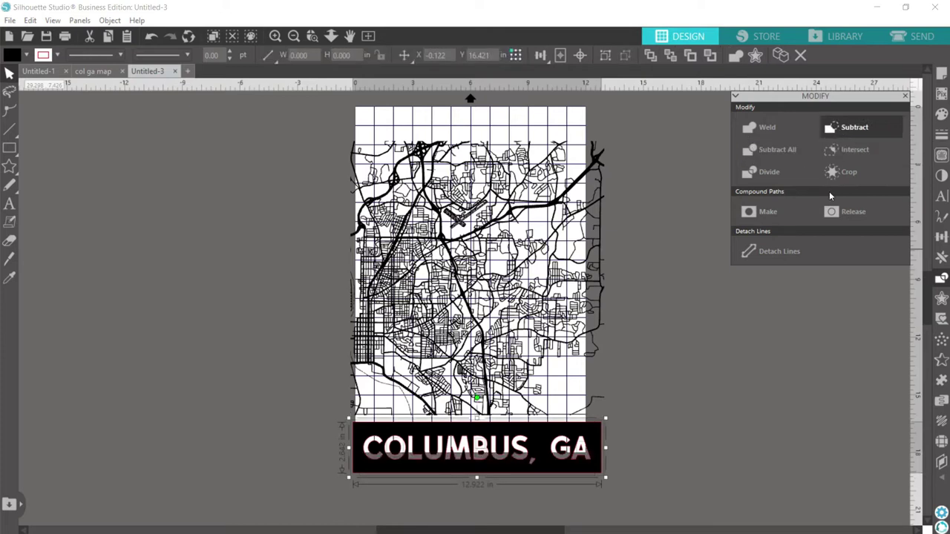
{"action": "right_click", "coordinate": [533, 443]}
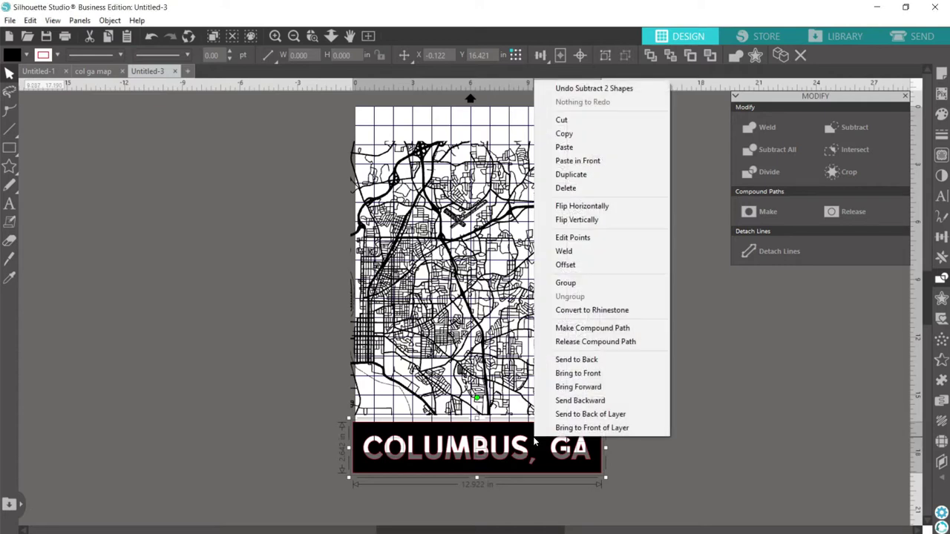
{"action": "left_click", "coordinate": [566, 282]}
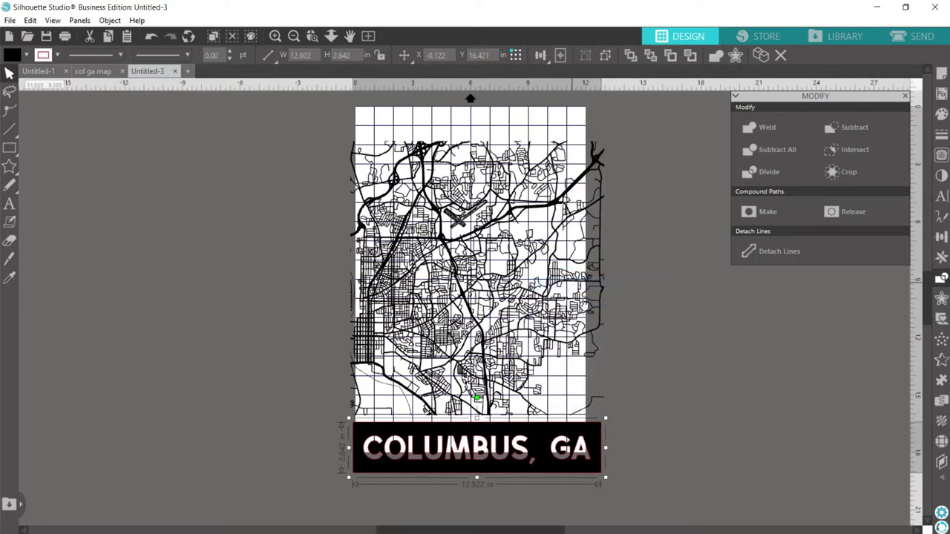
{"action": "left_click", "coordinate": [651, 435]}
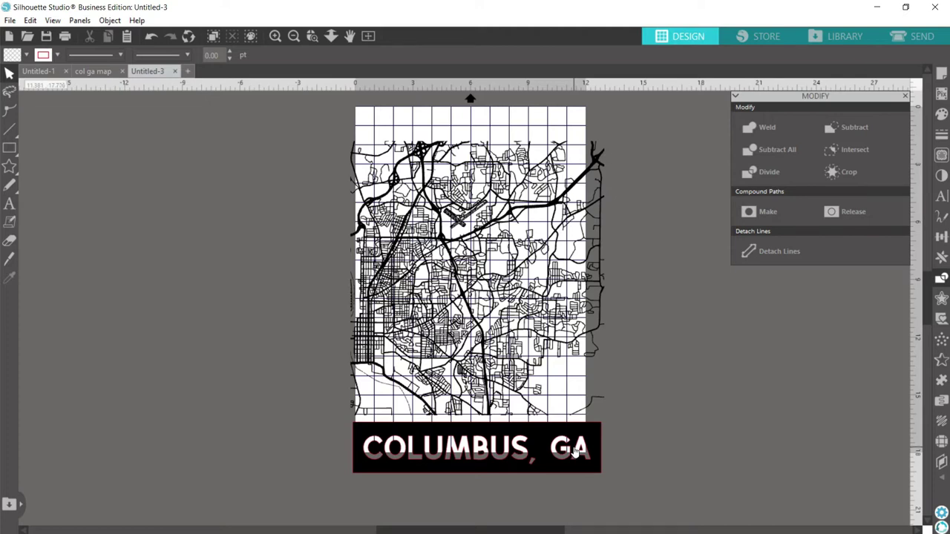
Move the "COLUMBUS, GA" banner up and nudge it until it meets the lower edge of the road map.
{"action": "left_click", "coordinate": [536, 447]}
{"action": "left_click_drag", "start_coordinate": [536, 448], "coordinate": [533, 442]}
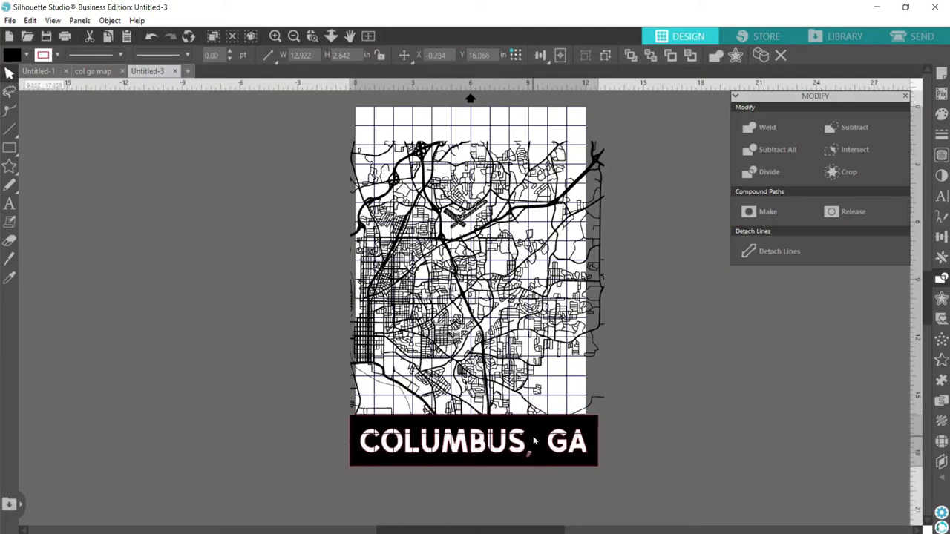
{"action": "left_click", "coordinate": [280, 103]}
{"action": "left_click", "coordinate": [275, 36]}
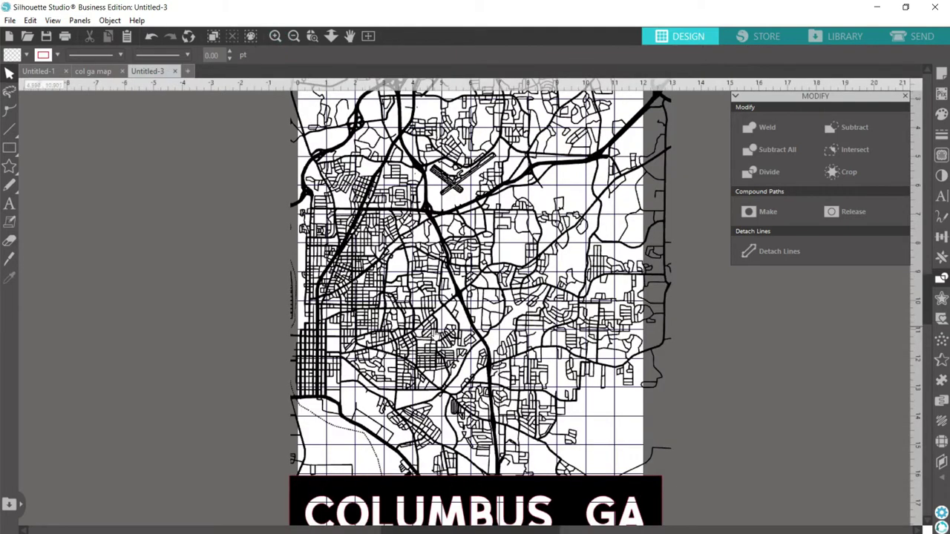
{"action": "scroll", "coordinate": [437, 360], "scroll_direction": "down", "scroll_amount": 2}
{"action": "left_click", "coordinate": [481, 434]}
{"action": "key", "text": "Down"}
{"action": "key", "text": "Down"}
{"action": "key", "text": "Up"}
{"action": "key", "text": "Up"}
{"action": "key", "text": "Up"}
Stretch the banner to about 13.37 in wide so it spans the full width of the road map.
{"action": "left_click_drag", "start_coordinate": [666, 450], "coordinate": [679, 450]}
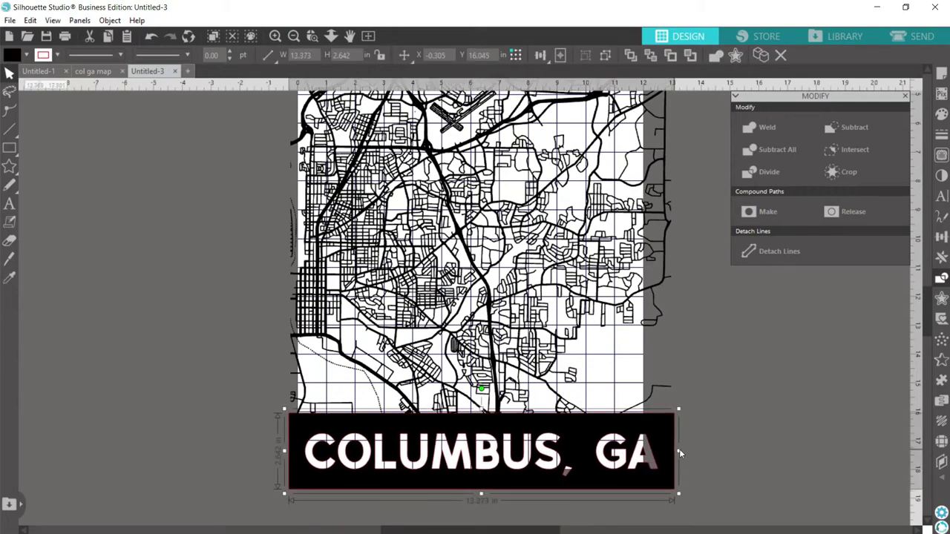
{"action": "left_click", "coordinate": [293, 42]}
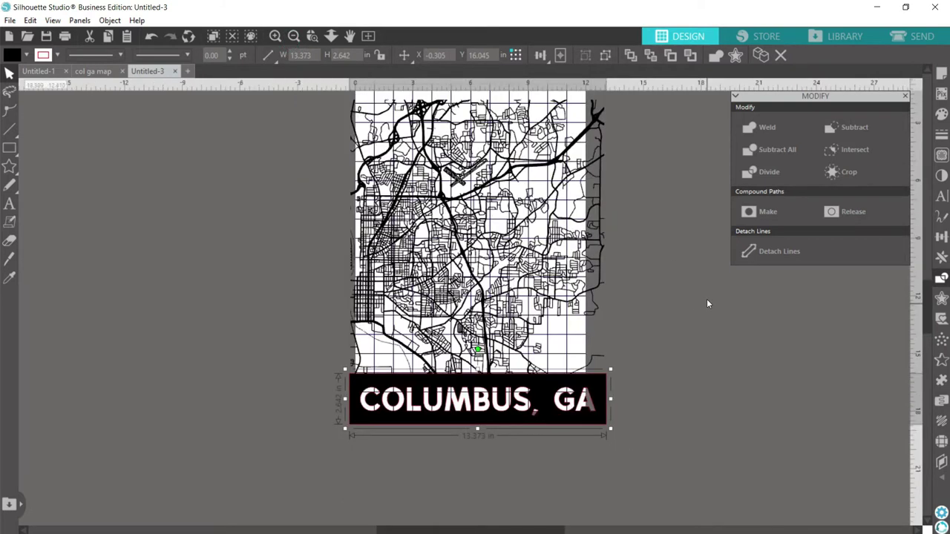
{"action": "scroll", "coordinate": [707, 298], "scroll_direction": "up", "scroll_amount": 1}
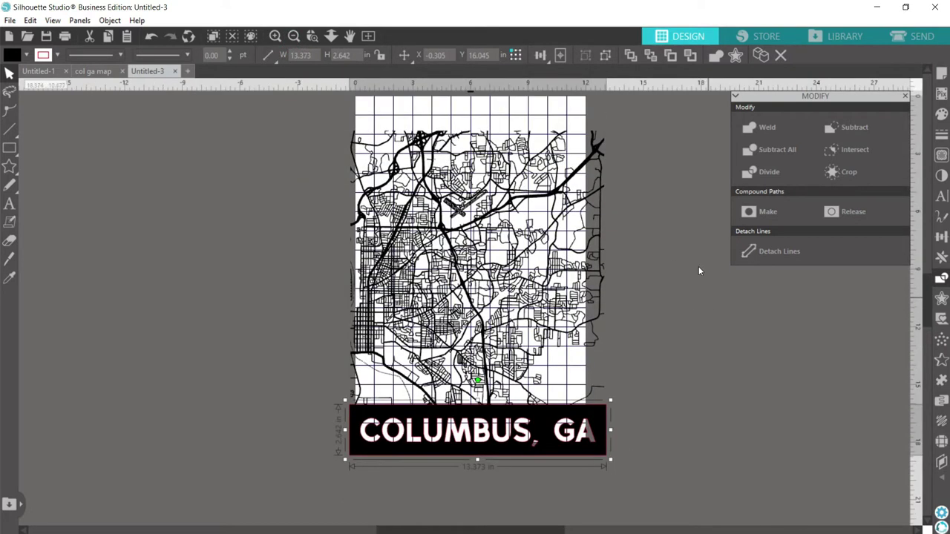
{"action": "left_click", "coordinate": [319, 261]}
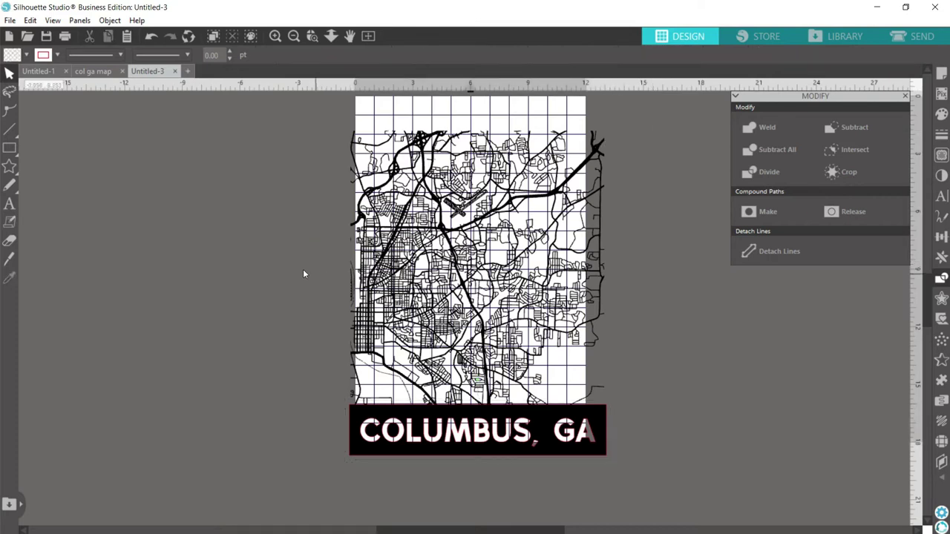
Draw a rectangle beside the page and set its size to 12 by 18 in.
{"action": "mouse_move", "coordinate": [10, 147]}
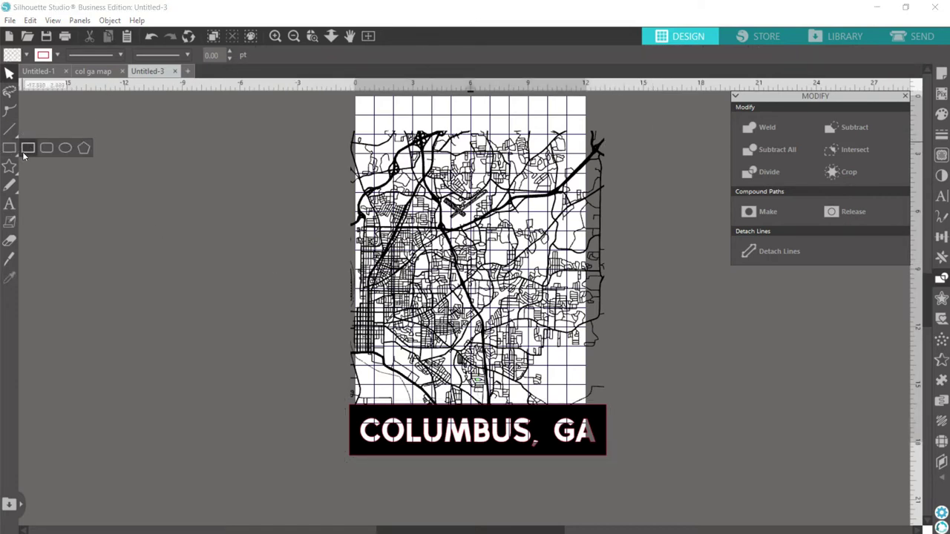
{"action": "left_click", "coordinate": [23, 152]}
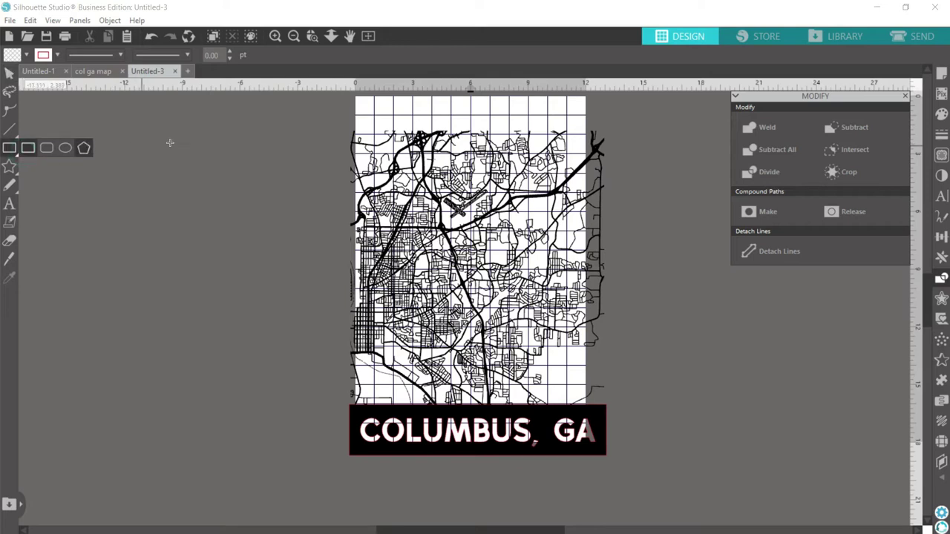
{"action": "left_click_drag", "start_coordinate": [162, 147], "coordinate": [334, 449]}
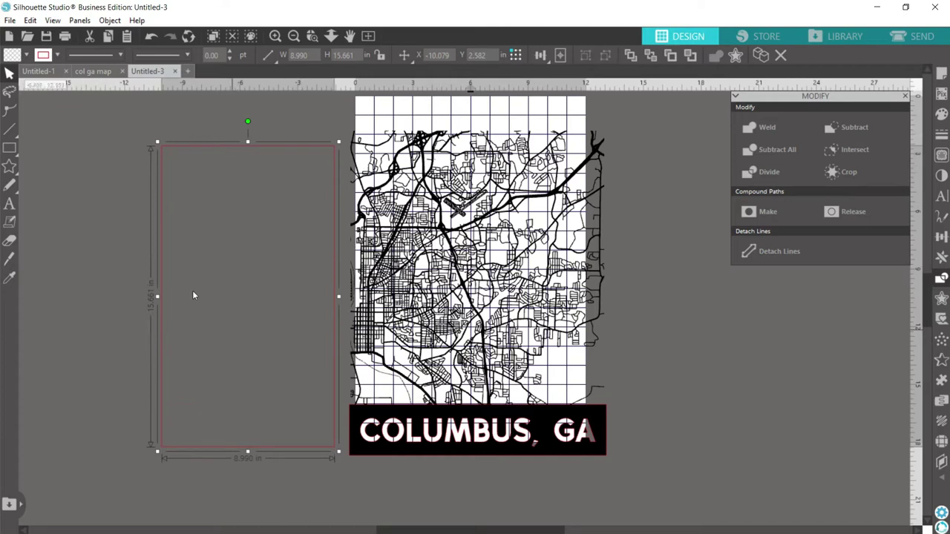
{"action": "left_click_drag", "start_coordinate": [157, 296], "coordinate": [114, 296]}
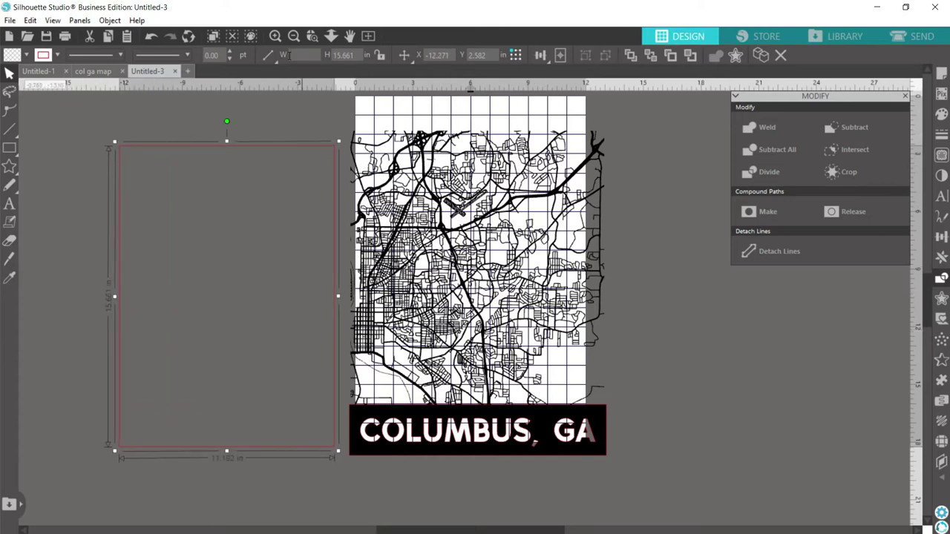
{"action": "left_click", "coordinate": [346, 56]}
{"action": "type", "text": "18"}
{"action": "key", "text": "Return"}
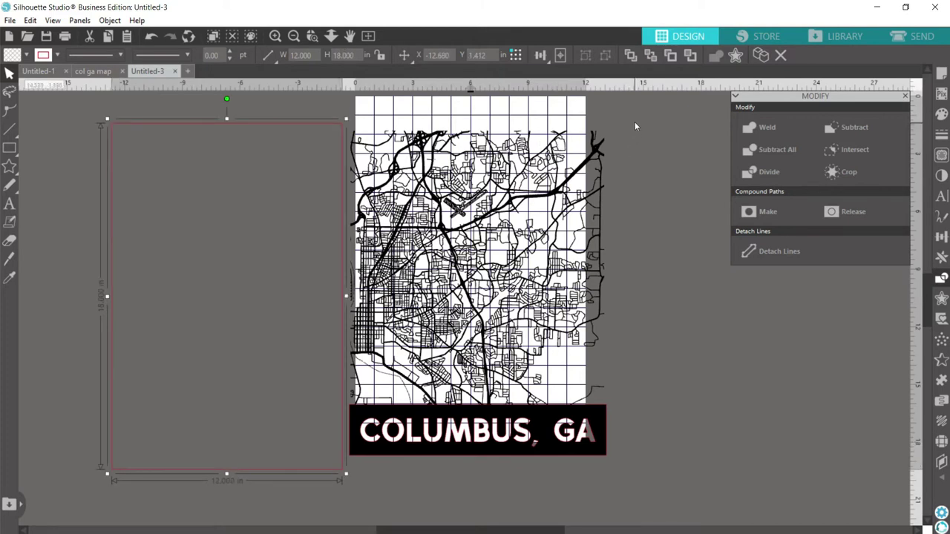
Select the road map together with the title banner and group them.
{"action": "left_click", "coordinate": [635, 122]}
{"action": "left_click", "coordinate": [594, 334]}
{"action": "left_click", "coordinate": [564, 434], "text": "shift"}
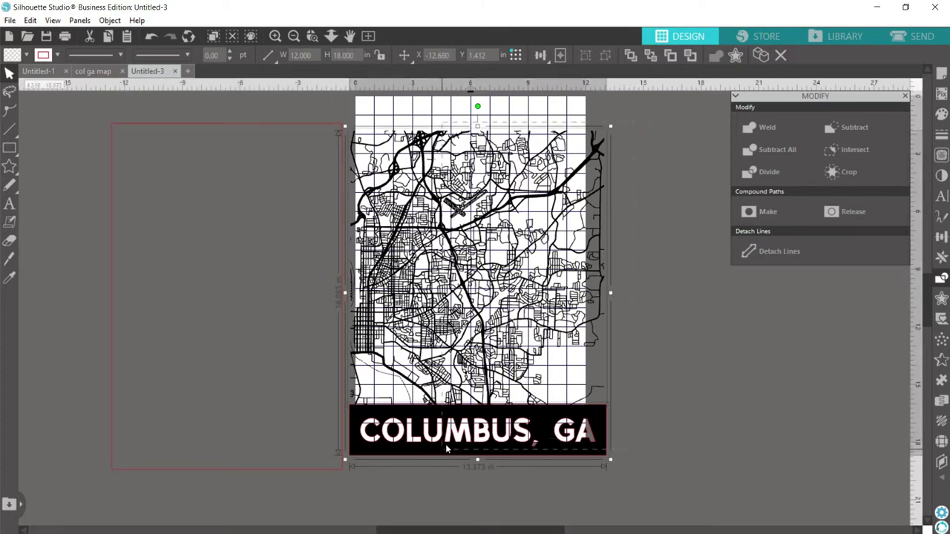
{"action": "right_click", "coordinate": [446, 445]}
{"action": "left_click", "coordinate": [505, 265]}
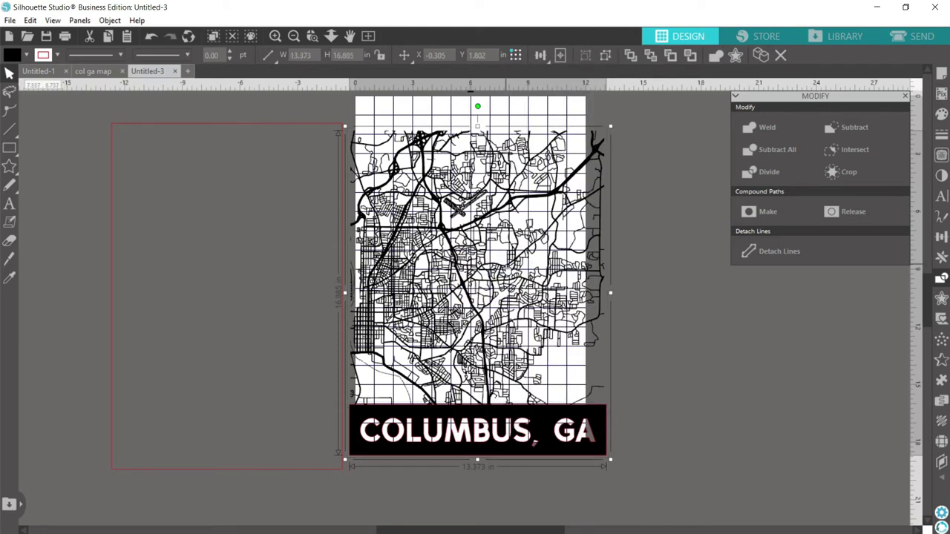
Set the grouped map design's width to 11 in and adjust its height.
{"action": "left_click", "coordinate": [315, 56]}
{"action": "type", "text": "11"}
{"action": "left_click", "coordinate": [358, 56]}
{"action": "key", "text": "Return"}
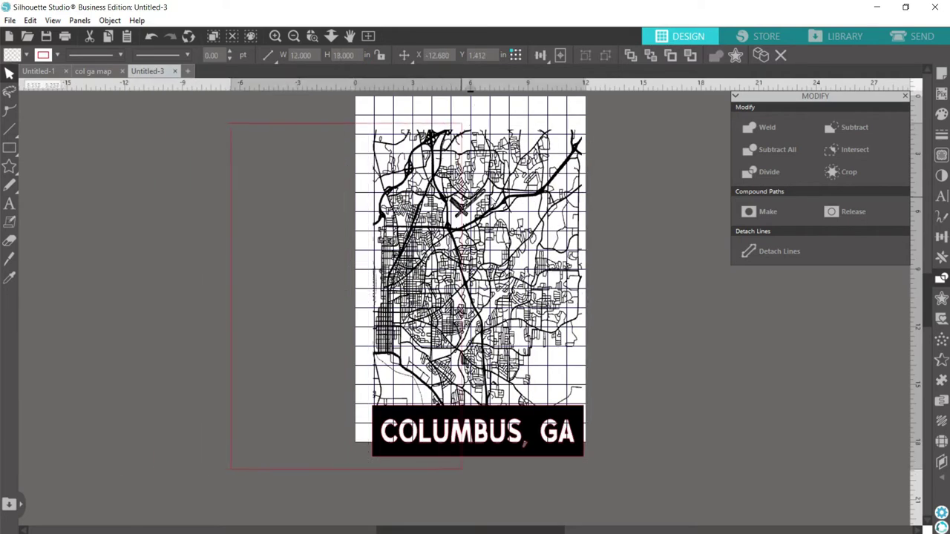
Place the 12 by 18 in rectangle over the map design and centre the two on each other.
{"action": "left_click", "coordinate": [593, 198]}
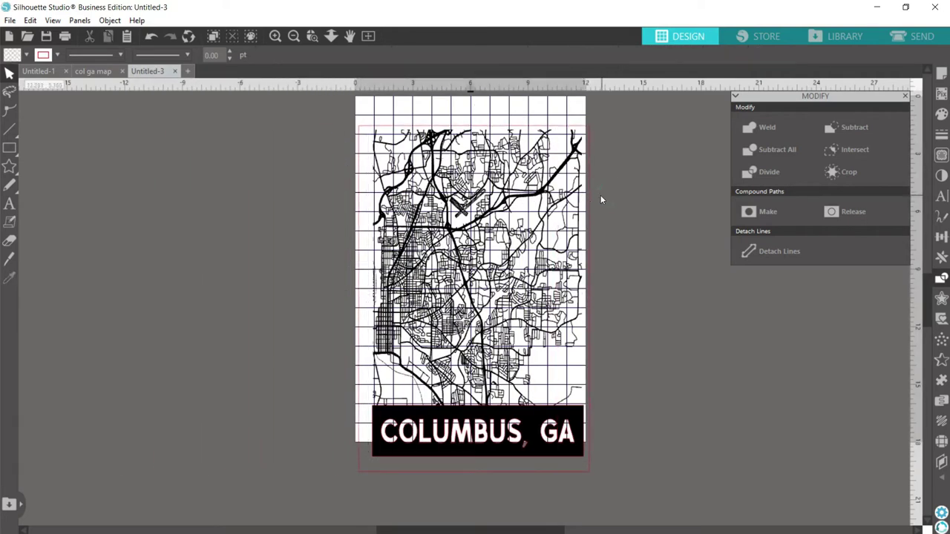
{"action": "key", "text": "ctrl+a"}
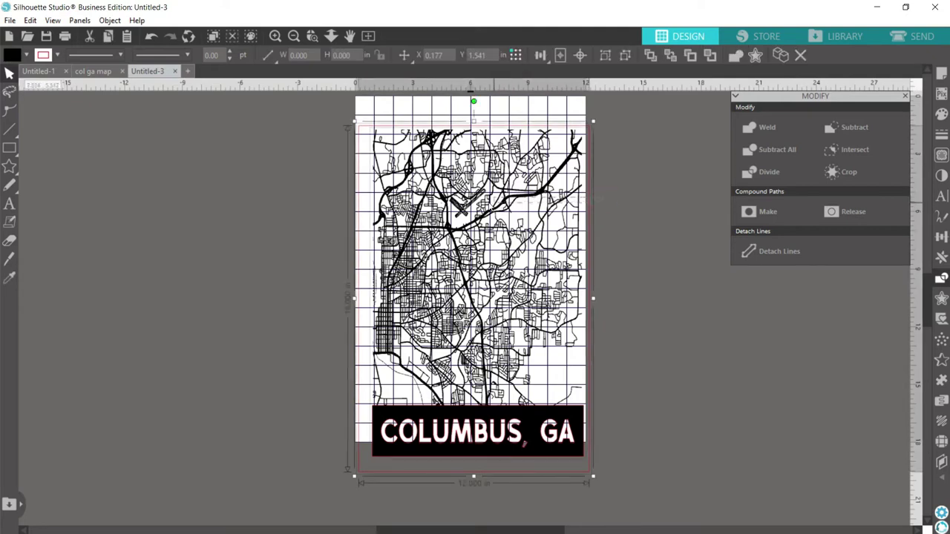
{"action": "left_click", "coordinate": [580, 56]}
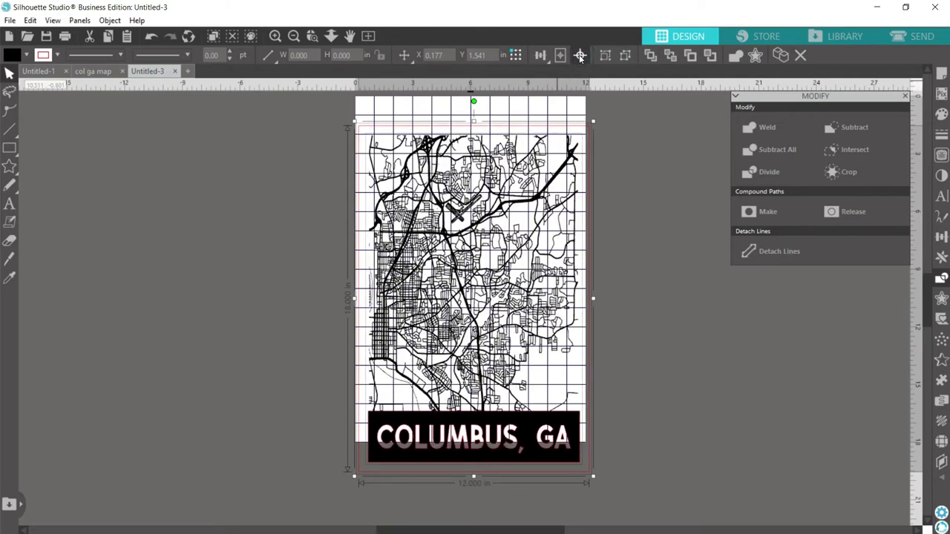
Group the map design with its rectangular frame and move the group off the page.
{"action": "right_click", "coordinate": [541, 154]}
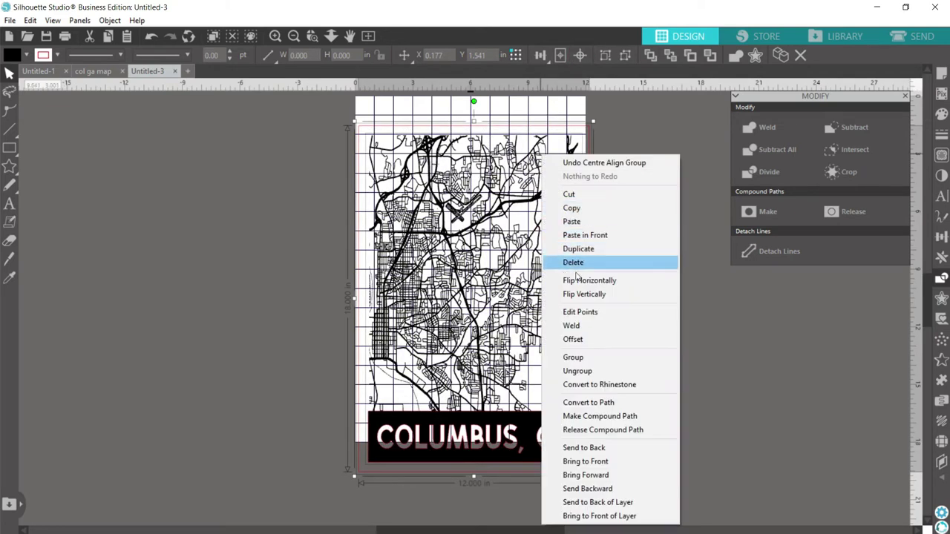
{"action": "left_click", "coordinate": [579, 355]}
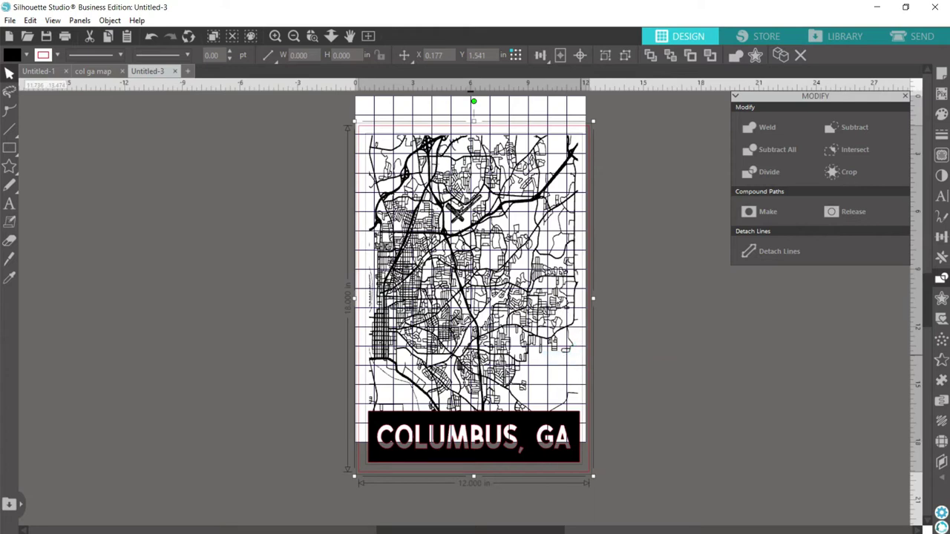
{"action": "left_click_drag", "start_coordinate": [536, 293], "coordinate": [281, 289]}
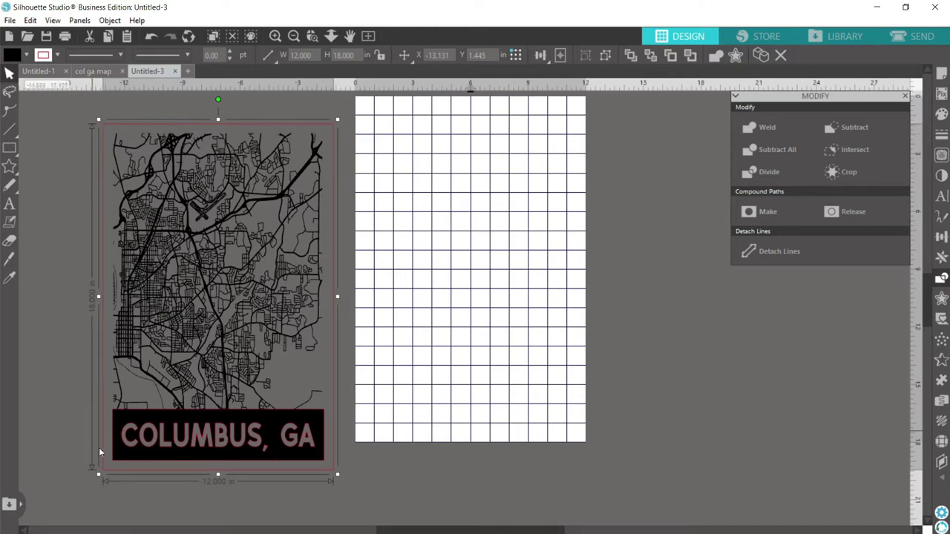
{"action": "left_click", "coordinate": [356, 479]}
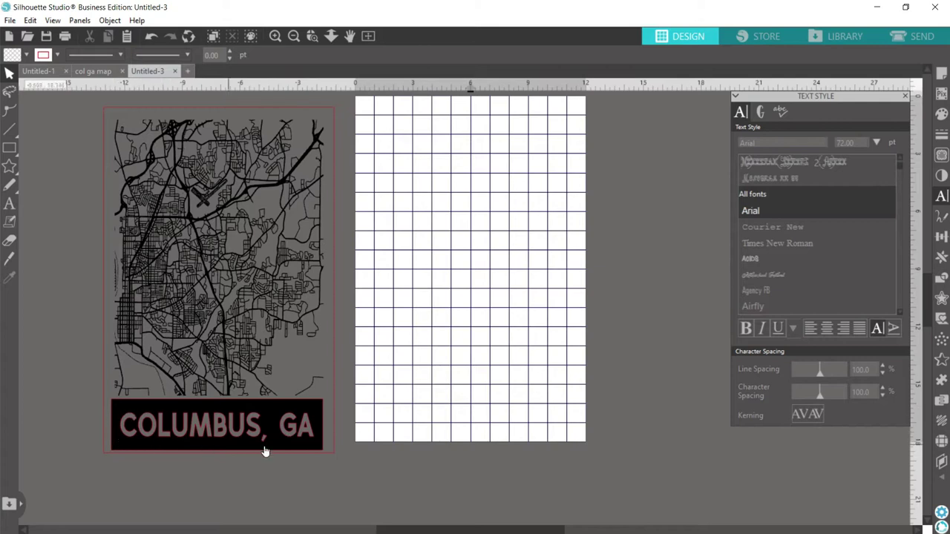
Add a new text object reading "COLUMBUS, GA" on the empty page.
{"action": "left_click", "coordinate": [10, 206]}
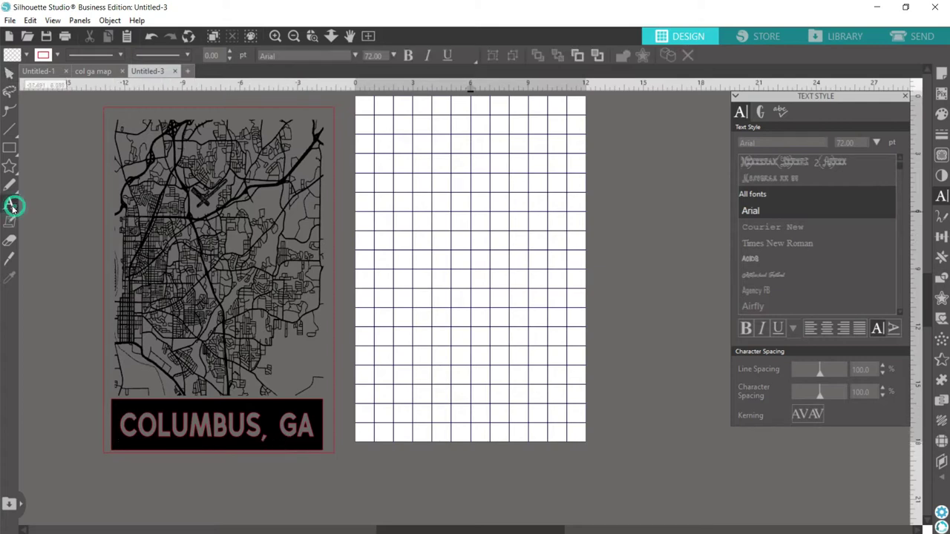
{"action": "left_click", "coordinate": [376, 262]}
{"action": "type", "text": "COLUMBUS, GA"}
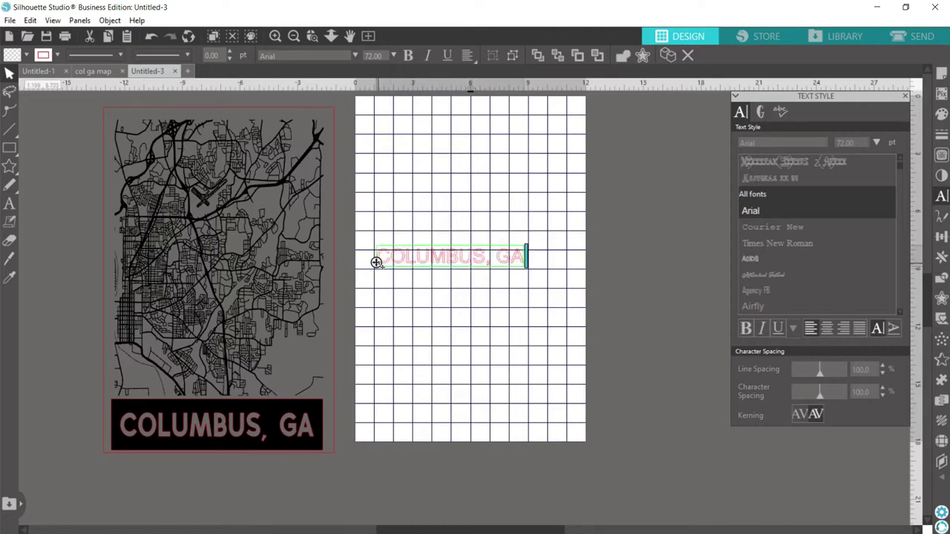
Fill the COLUMBUS, GA text with black and change its font to Airfly.
{"action": "left_click", "coordinate": [448, 319]}
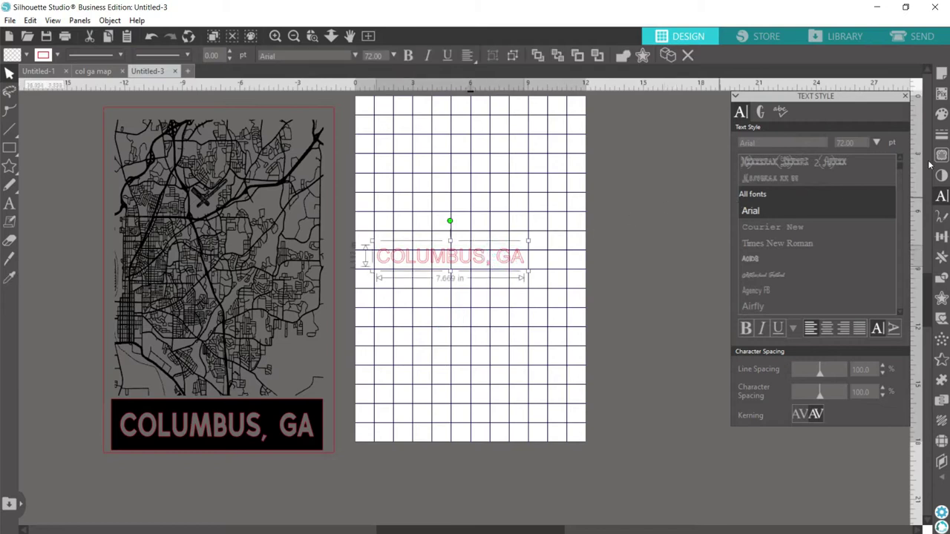
{"action": "left_click", "coordinate": [941, 114]}
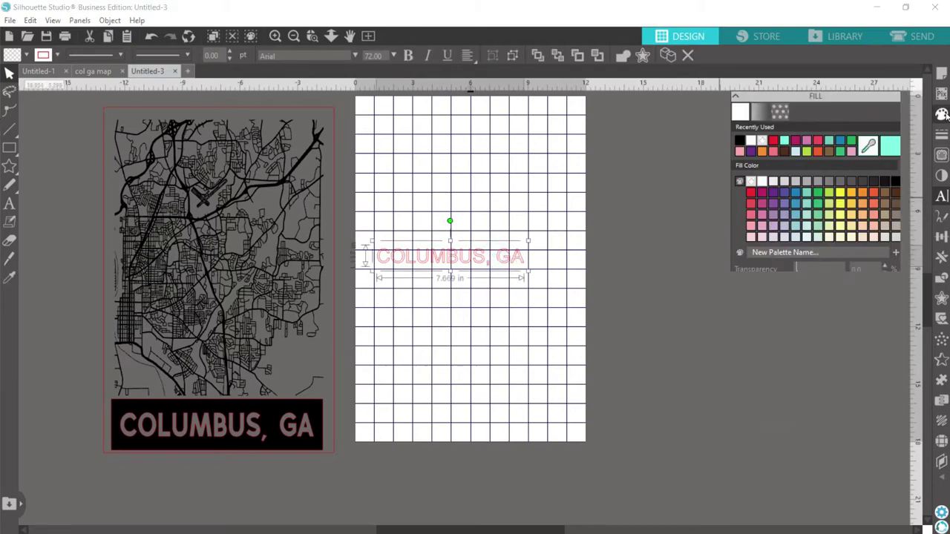
{"action": "left_click", "coordinate": [897, 183]}
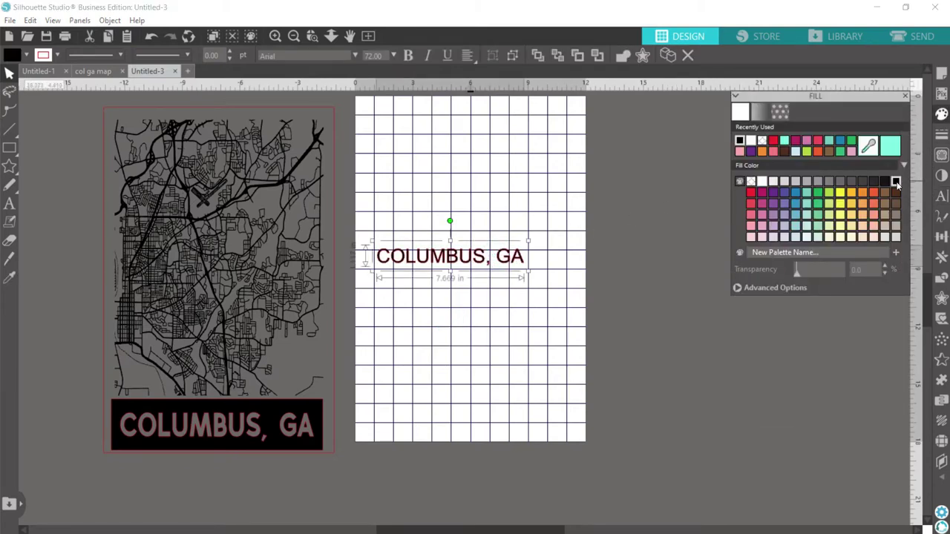
{"action": "left_click", "coordinate": [941, 196]}
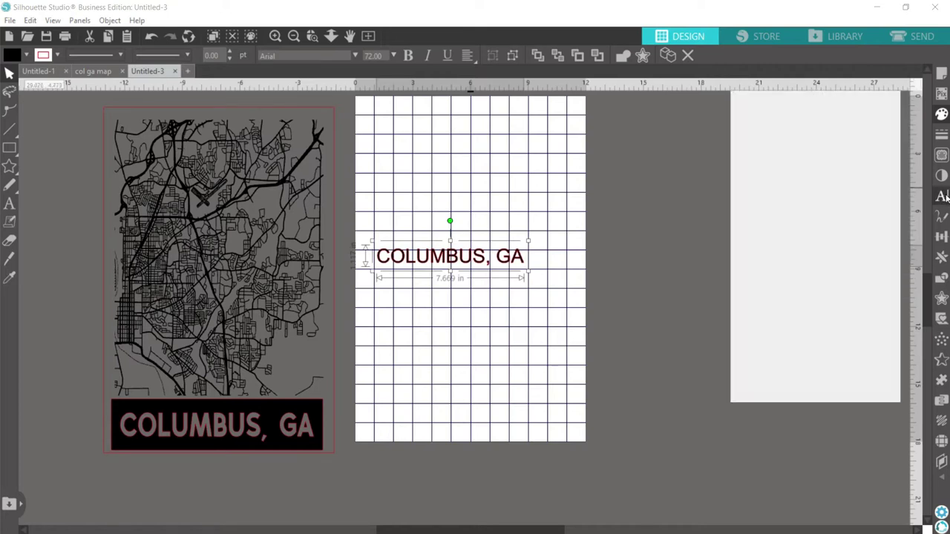
{"action": "left_click", "coordinate": [766, 241]}
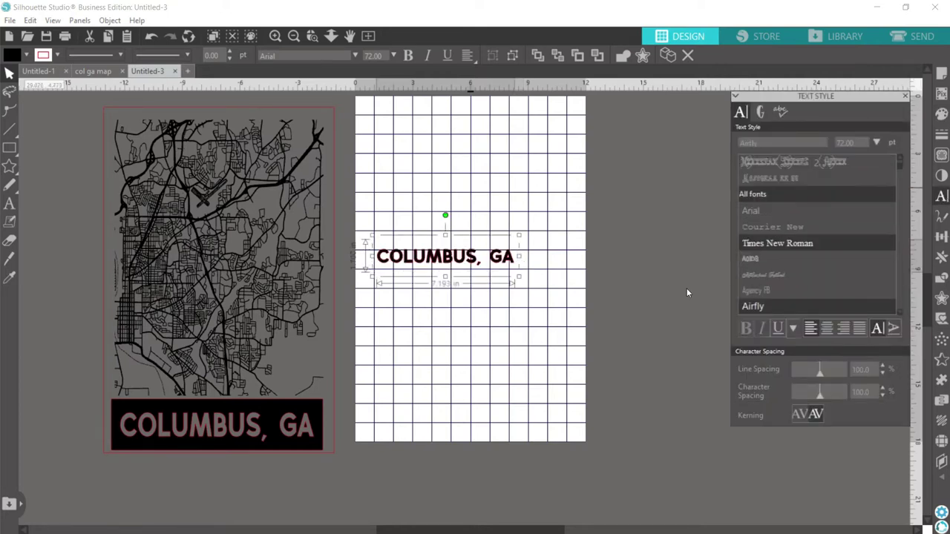
Move the cut-out title block onto the page and put the plain text, enlarged to about 11 in wide, beneath the map.
{"action": "left_click", "coordinate": [528, 336]}
{"action": "left_click", "coordinate": [276, 418]}
{"action": "left_click_drag", "start_coordinate": [274, 409], "coordinate": [646, 378]}
{"action": "left_click_drag", "start_coordinate": [462, 284], "coordinate": [342, 471]}
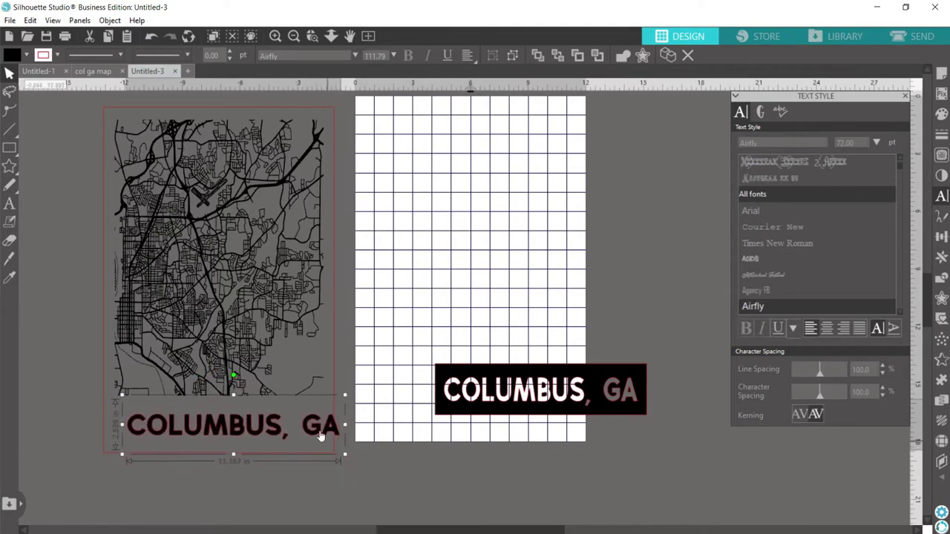
{"action": "left_click_drag", "start_coordinate": [309, 433], "coordinate": [301, 429]}
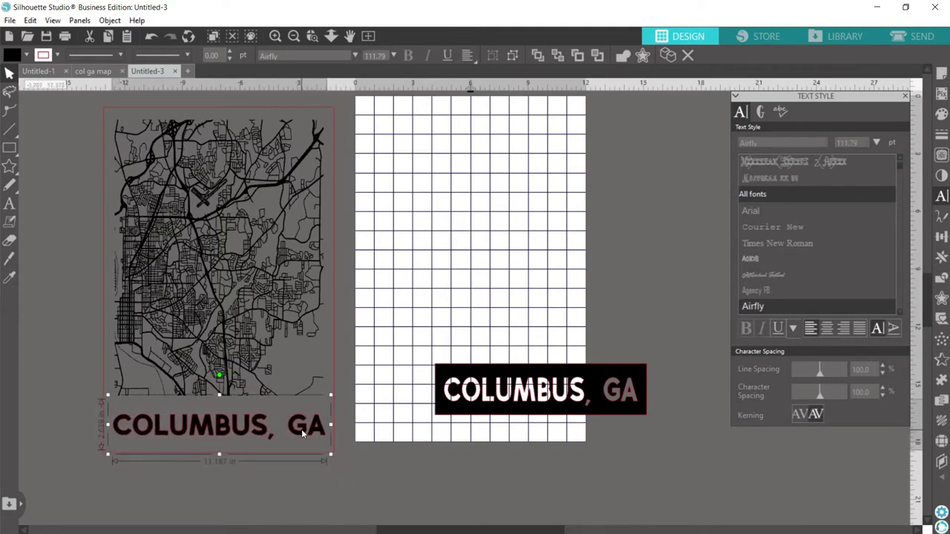
{"action": "left_click", "coordinate": [294, 488]}
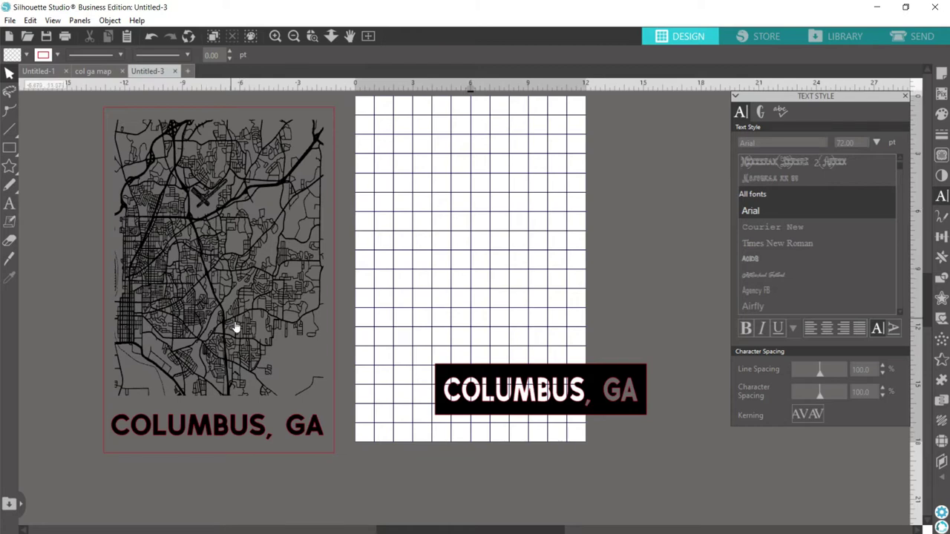
Move the black cut-out title block back beneath the map inside the frame, touching the map's lower edge.
{"action": "left_click_drag", "start_coordinate": [476, 417], "coordinate": [399, 443]}
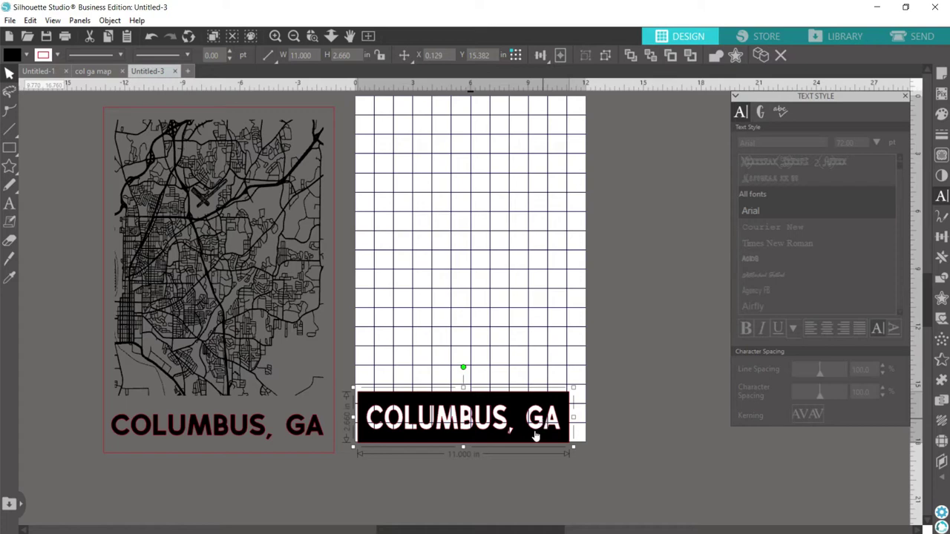
{"action": "left_click_drag", "start_coordinate": [504, 441], "coordinate": [498, 450]}
{"action": "left_click", "coordinate": [399, 452]}
{"action": "left_click_drag", "start_coordinate": [399, 451], "coordinate": [189, 447]}
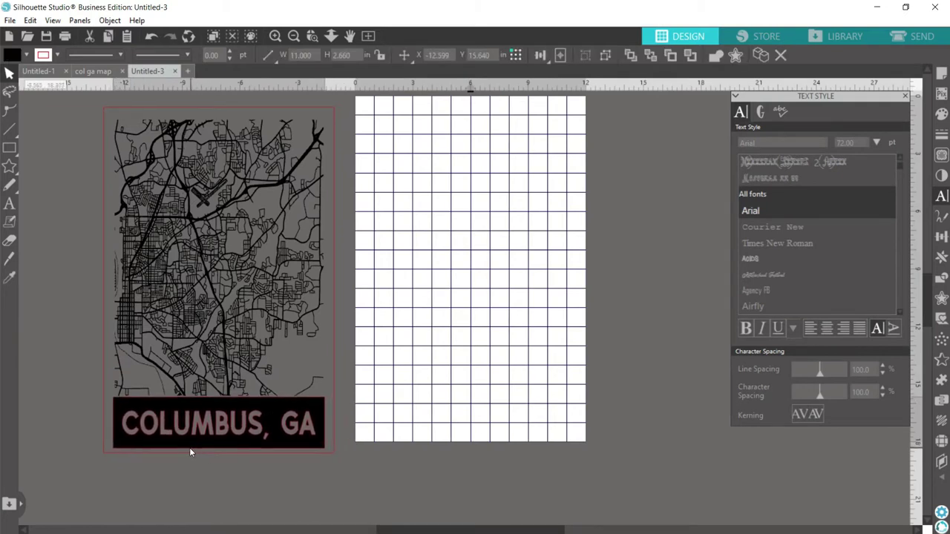
{"action": "left_click", "coordinate": [343, 128]}
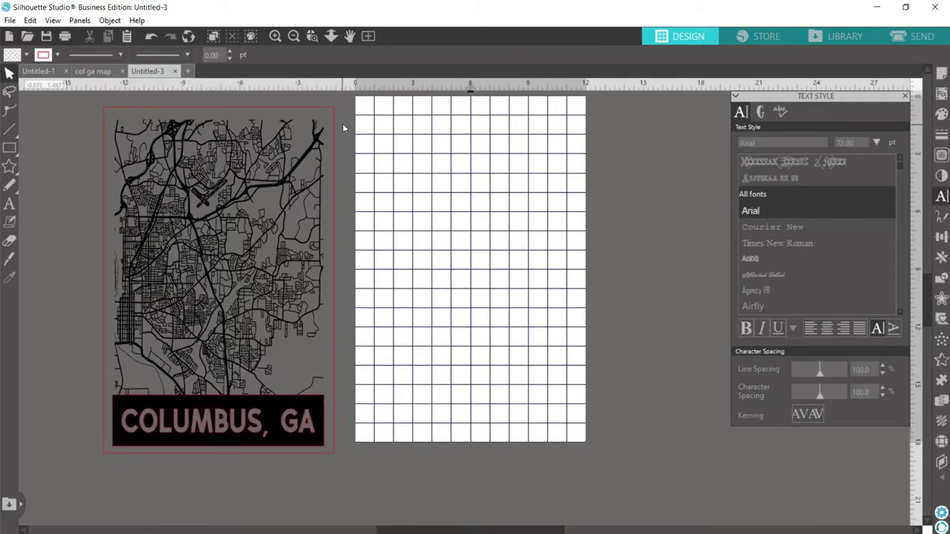
Group the framed map with its cut-out title block.
{"action": "left_click", "coordinate": [337, 126]}
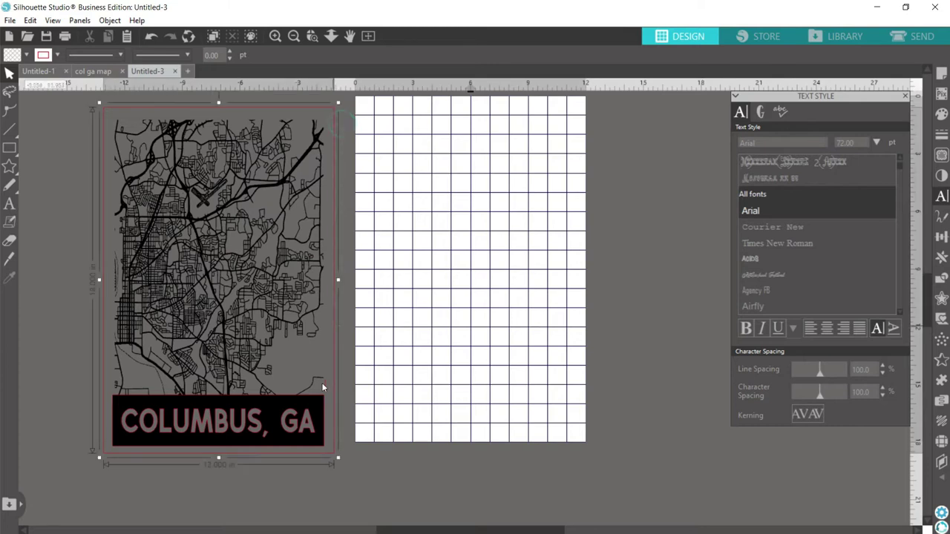
{"action": "right_click", "coordinate": [197, 362]}
{"action": "left_click", "coordinate": [236, 371]}
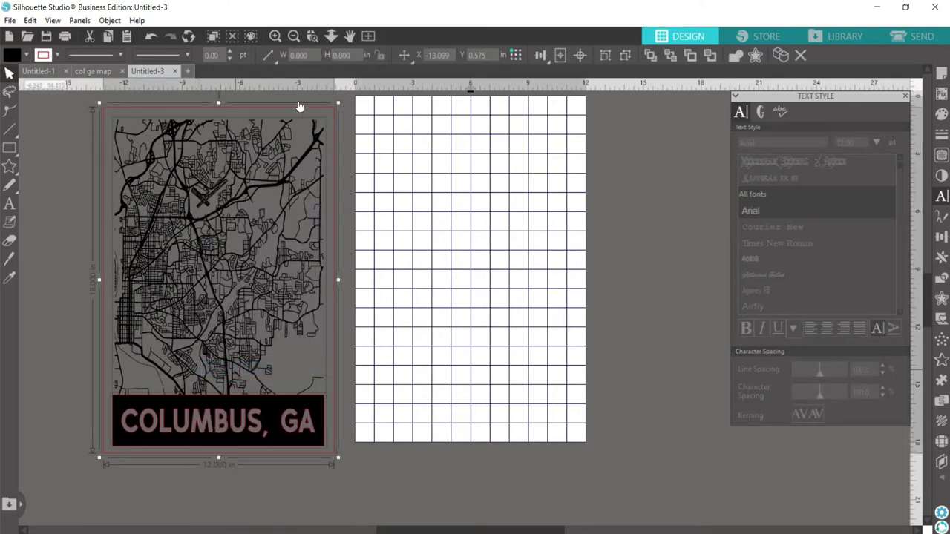
Resize the grouped design to 7.5 in wide and 8 in high without keeping its proportions.
{"action": "left_click", "coordinate": [312, 58]}
{"action": "type", "text": "7"}
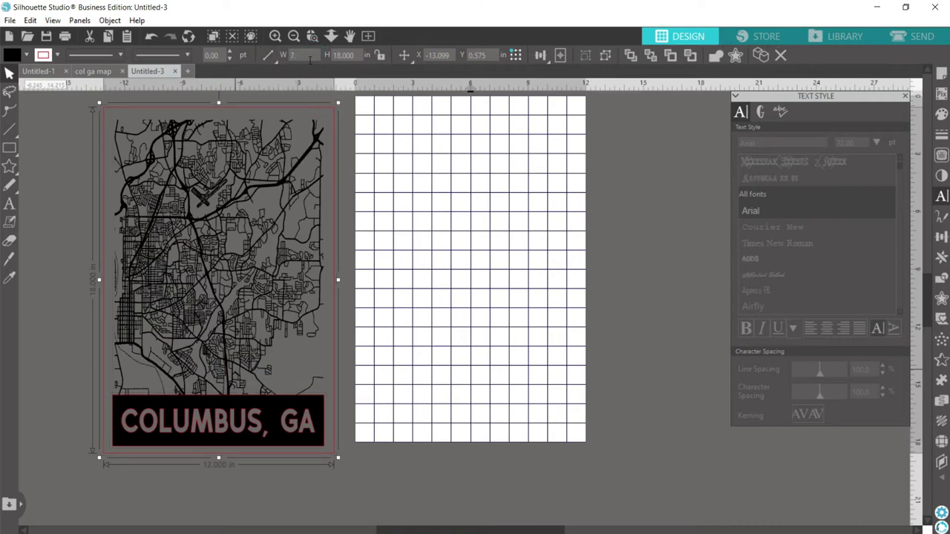
{"action": "type", "text": ".500"}
{"action": "key", "text": "Return"}
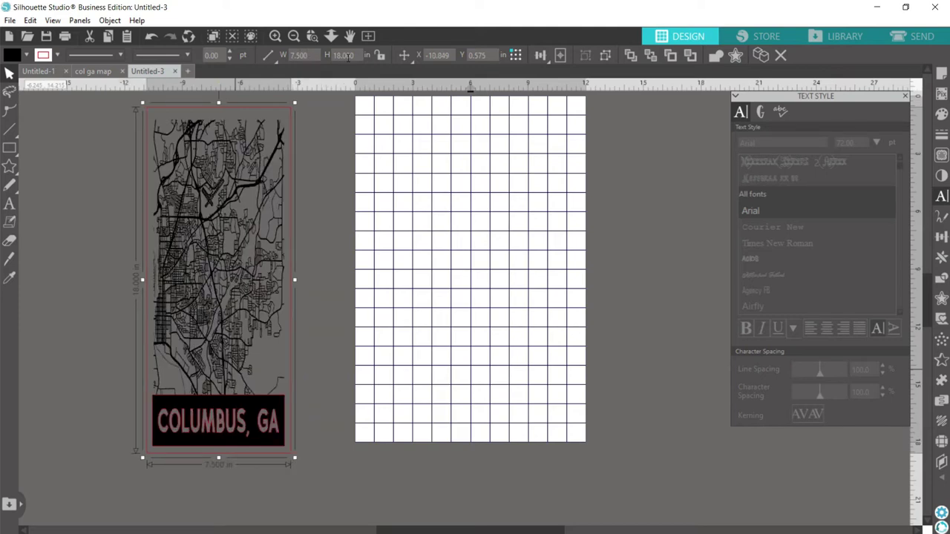
{"action": "left_click", "coordinate": [358, 55]}
{"action": "type", "text": "8.000"}
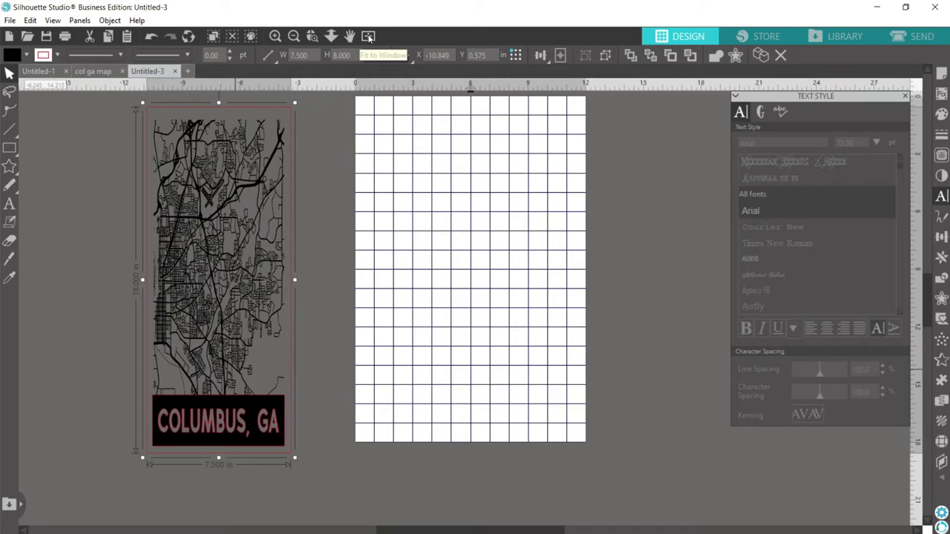
{"action": "key", "text": "Return"}
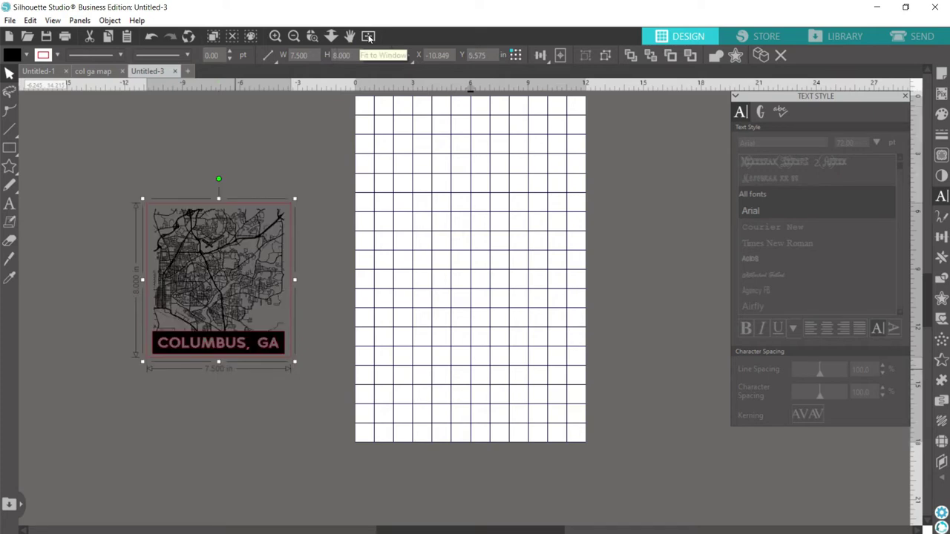
Move the resized design onto the page, into its upper-left corner.
{"action": "left_click_drag", "start_coordinate": [197, 265], "coordinate": [469, 129]}
{"action": "scroll", "coordinate": [469, 130], "scroll_direction": "up", "scroll_amount": 2}
{"action": "left_click", "coordinate": [559, 261]}
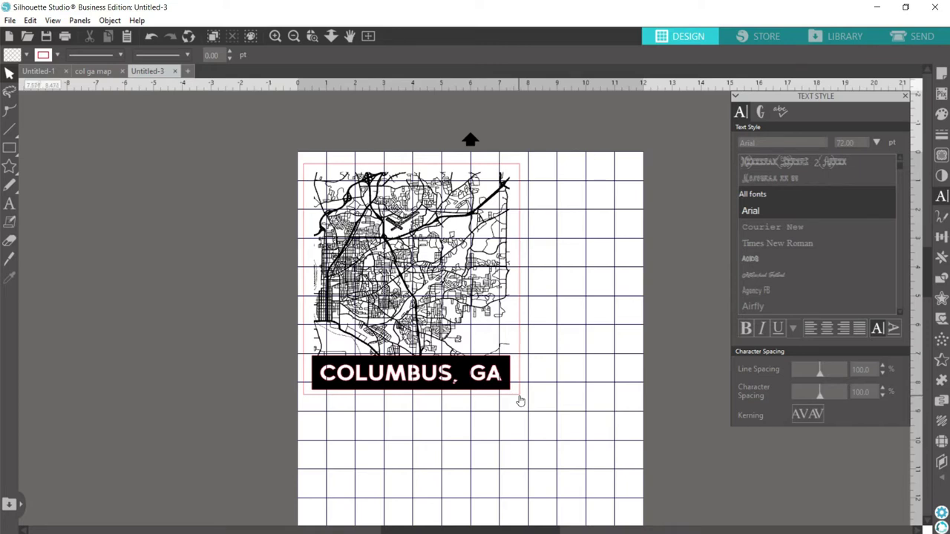
{"action": "left_click", "coordinate": [520, 398]}
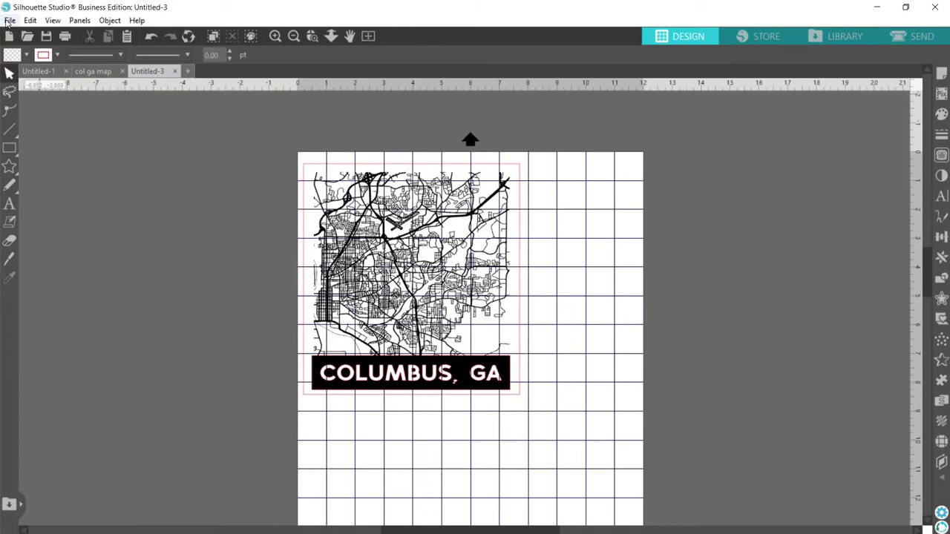
Save the design to the Desktop as an SVG named COLGAMAP, replacing the existing file.
{"action": "left_click", "coordinate": [10, 20]}
{"action": "mouse_move", "coordinate": [54, 140]}
{"action": "left_click", "coordinate": [188, 135]}
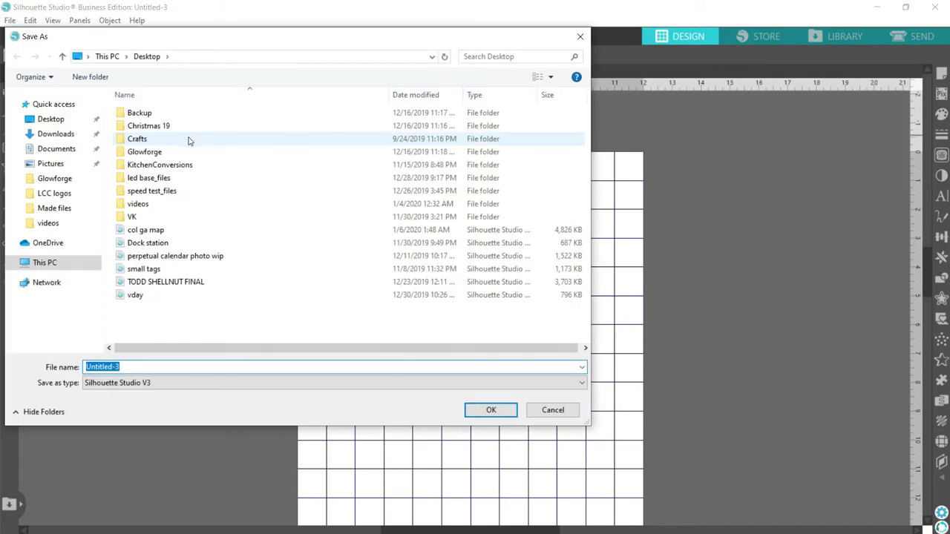
{"action": "left_click", "coordinate": [130, 382]}
{"action": "left_click", "coordinate": [95, 414]}
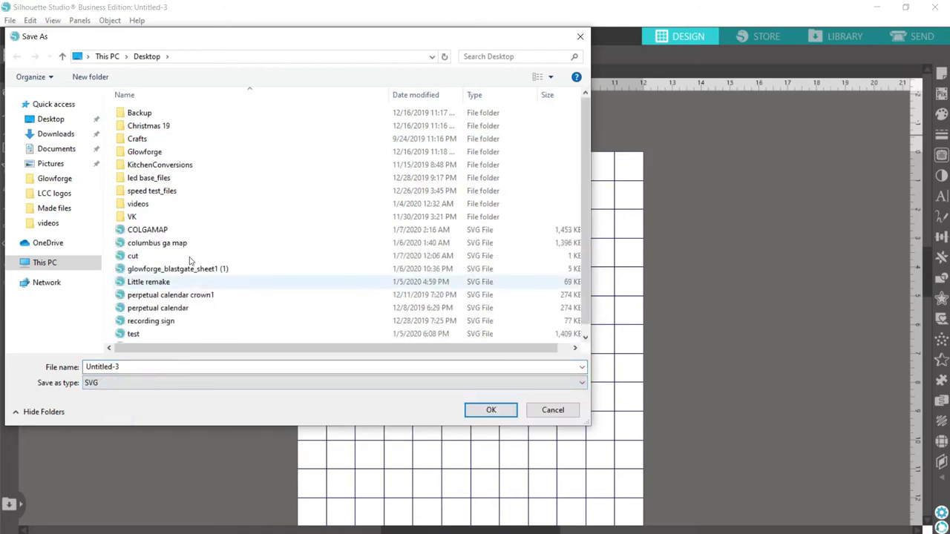
{"action": "left_click", "coordinate": [159, 230]}
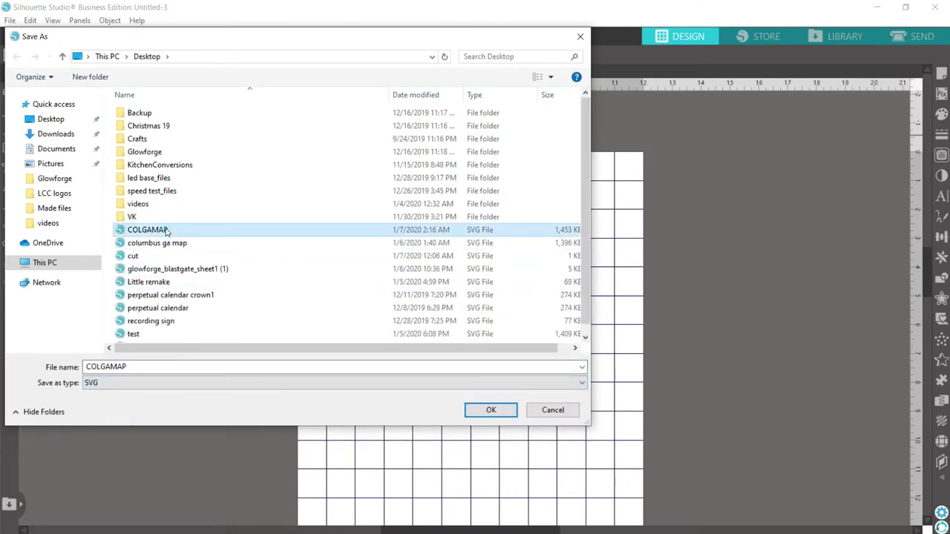
{"action": "left_click", "coordinate": [491, 411]}
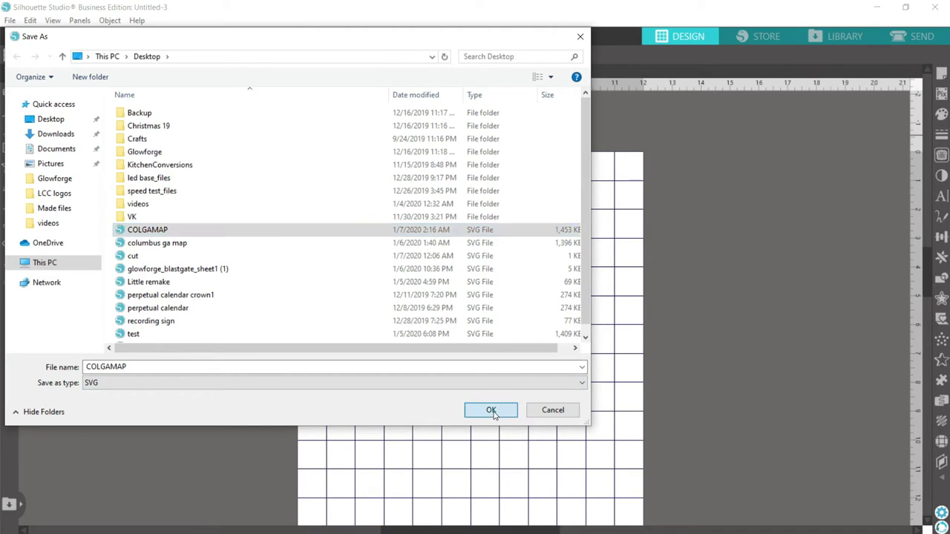
{"action": "left_click", "coordinate": [504, 275]}
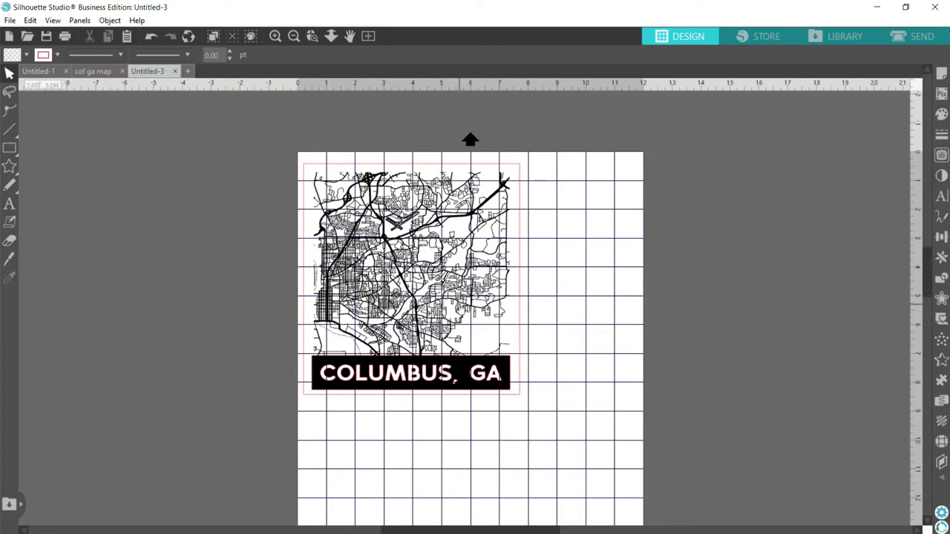
Switch to the Glowforge app in the browser and upload the COLGAMAP SVG from the Desktop as a new design.
{"action": "left_click", "coordinate": [877, 6]}
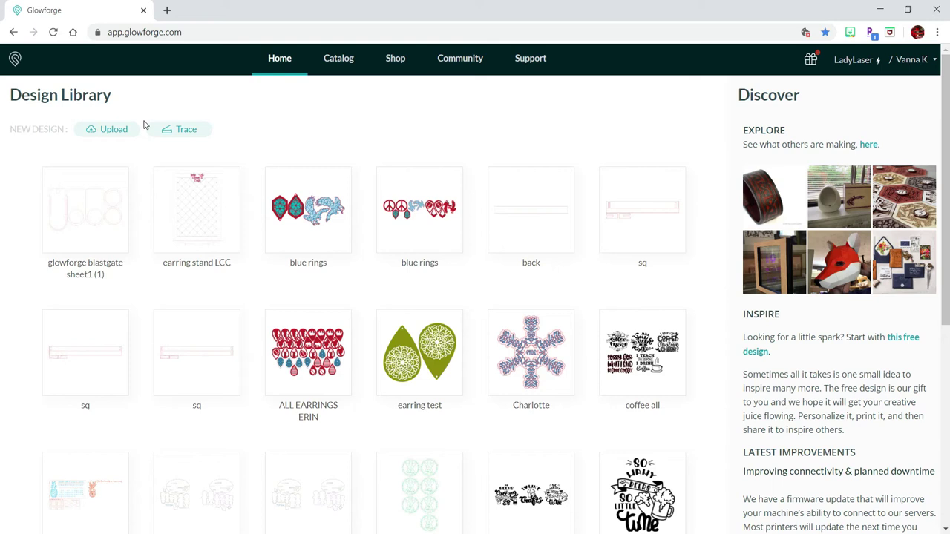
{"action": "left_click", "coordinate": [116, 129]}
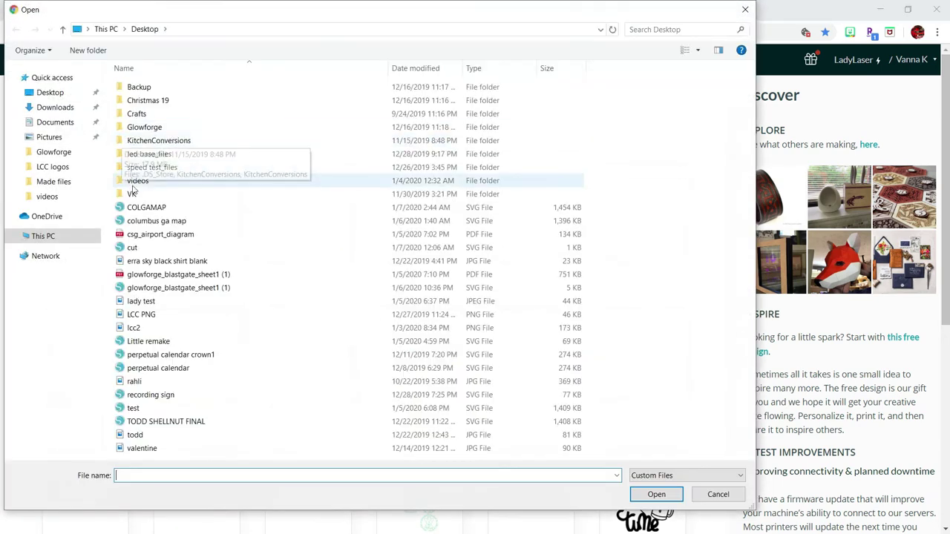
{"action": "left_click", "coordinate": [143, 207]}
{"action": "left_click", "coordinate": [656, 495]}
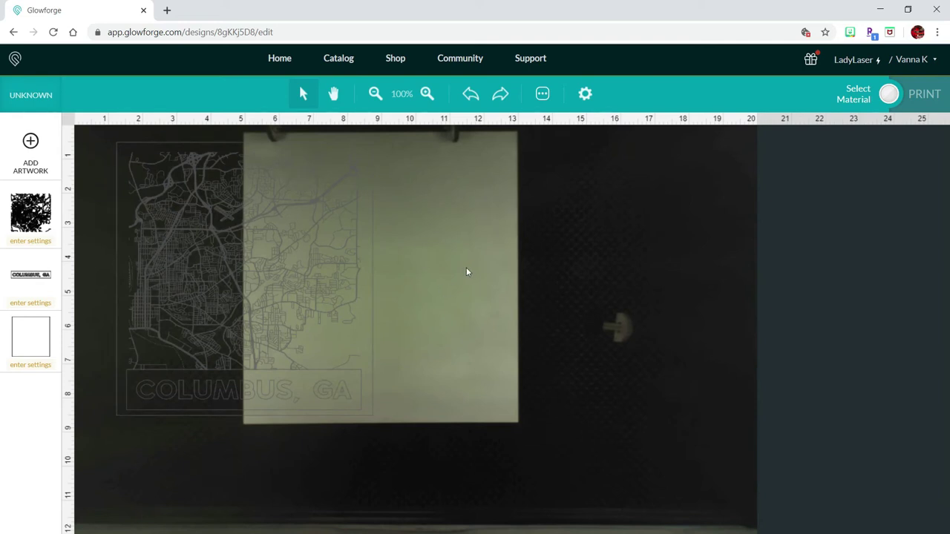
Position the whole map design centrally on the material sheet in the bed image.
{"action": "left_click_drag", "start_coordinate": [225, 235], "coordinate": [359, 239]}
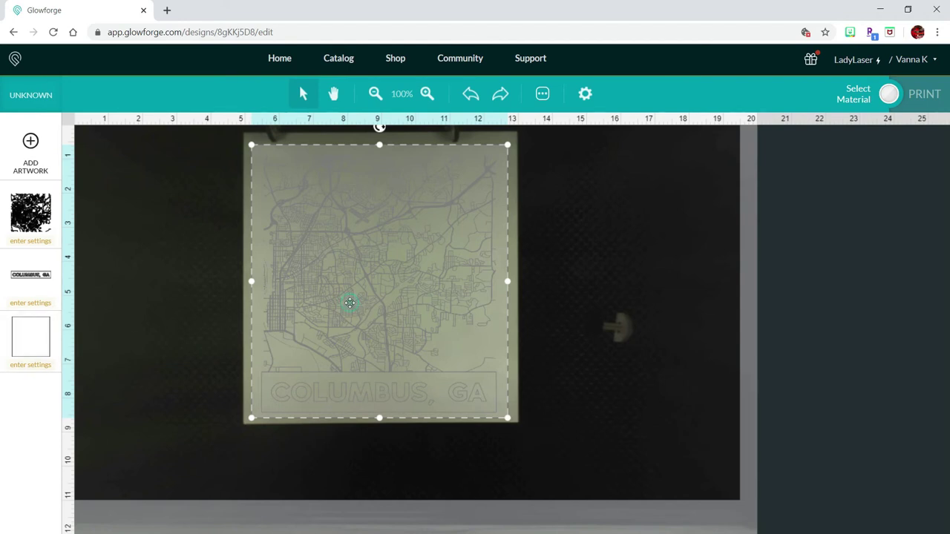
{"action": "left_click_drag", "start_coordinate": [350, 303], "coordinate": [343, 294]}
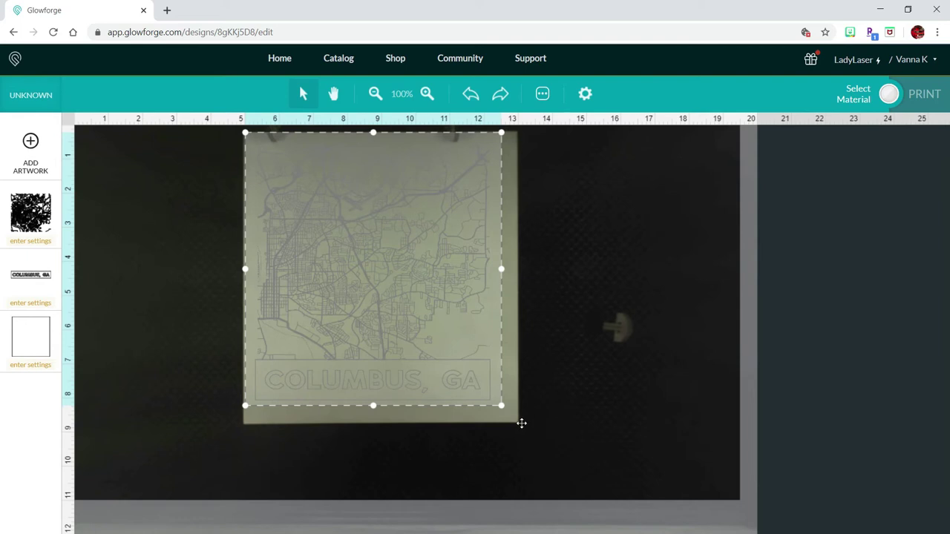
{"action": "left_click_drag", "start_coordinate": [391, 265], "coordinate": [399, 276]}
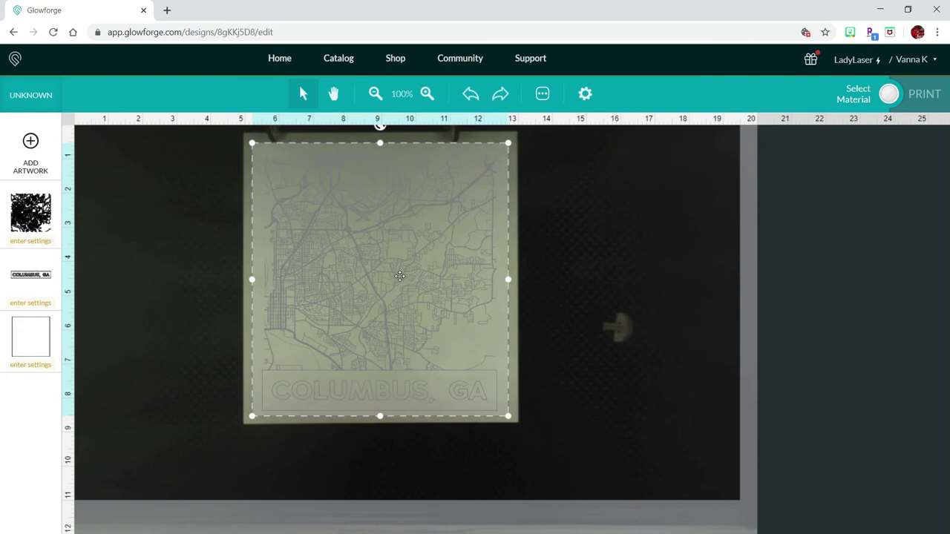
Set the outer frame rectangle to Ignore and choose Medium Draftboard as the material.
{"action": "left_click", "coordinate": [33, 343]}
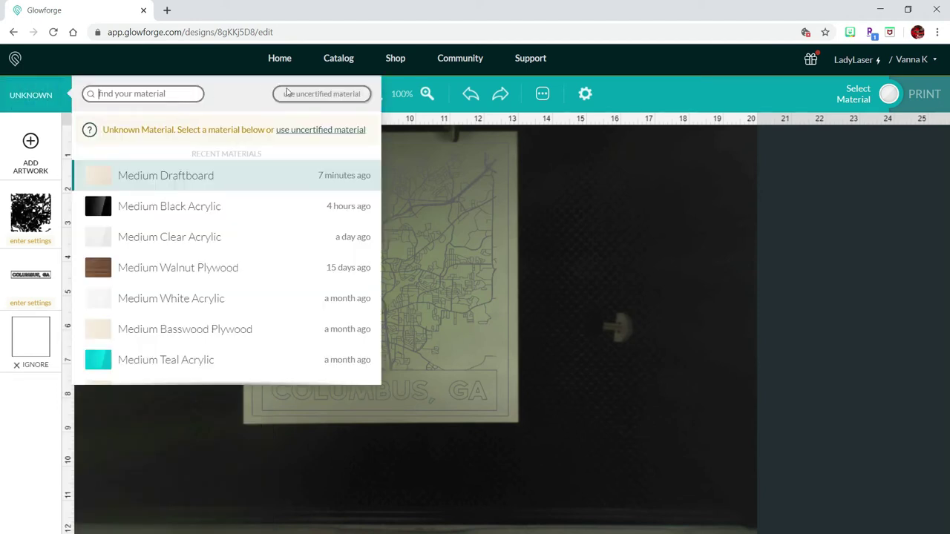
{"action": "left_click", "coordinate": [349, 178]}
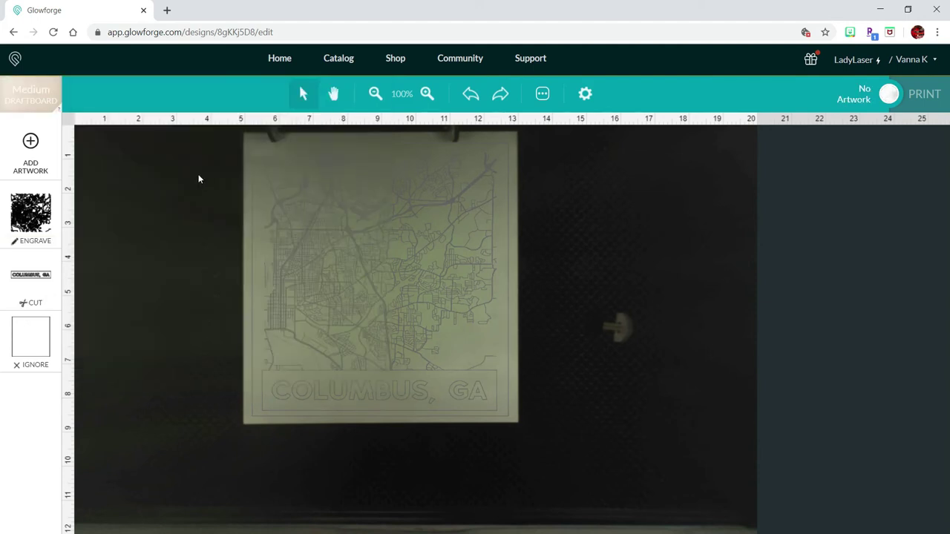
Set the laser focus at a point on the material within the map area.
{"action": "left_click", "coordinate": [585, 95]}
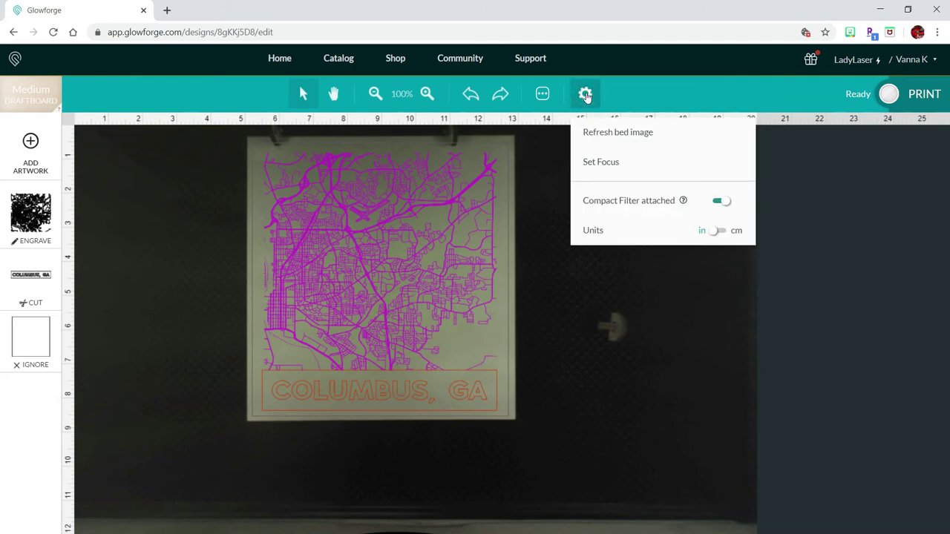
{"action": "left_click", "coordinate": [600, 159]}
{"action": "left_click", "coordinate": [387, 237]}
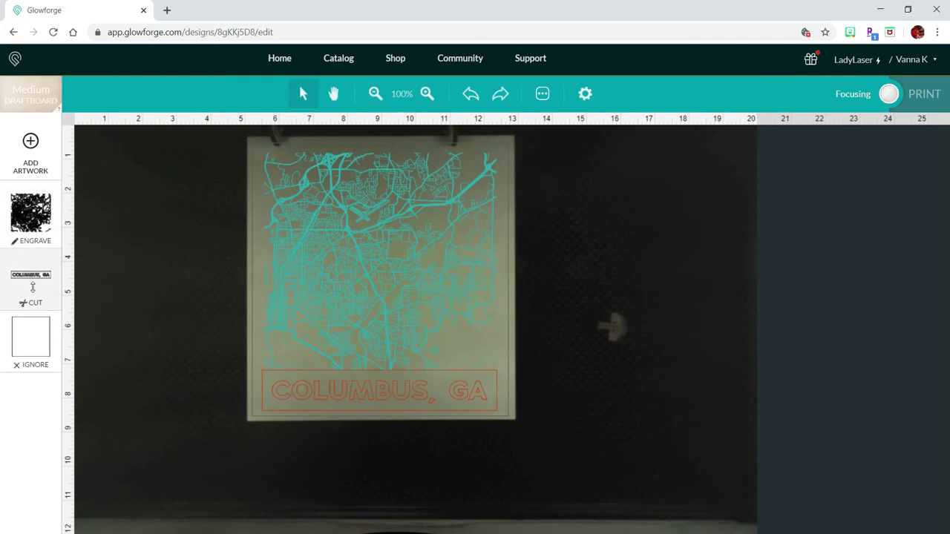
Switch the COLUMBUS, GA title block from cut to engrave and customise its SD Graphic setting to precision power 50.
{"action": "left_click", "coordinate": [32, 287]}
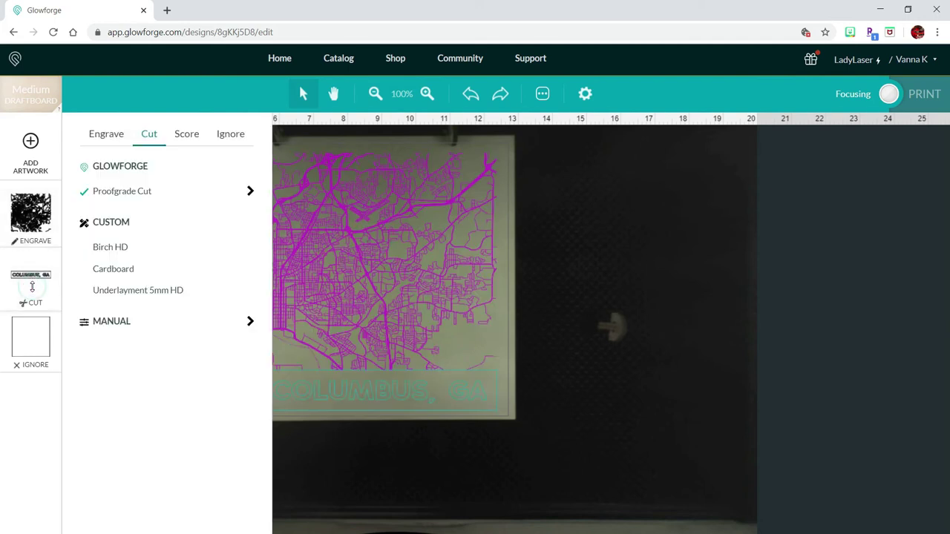
{"action": "left_click", "coordinate": [103, 136]}
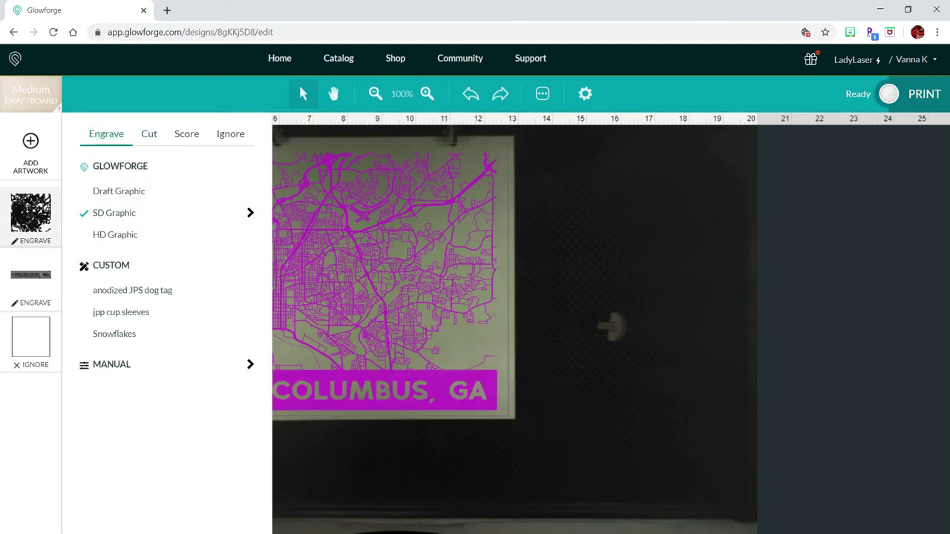
{"action": "left_click", "coordinate": [250, 215]}
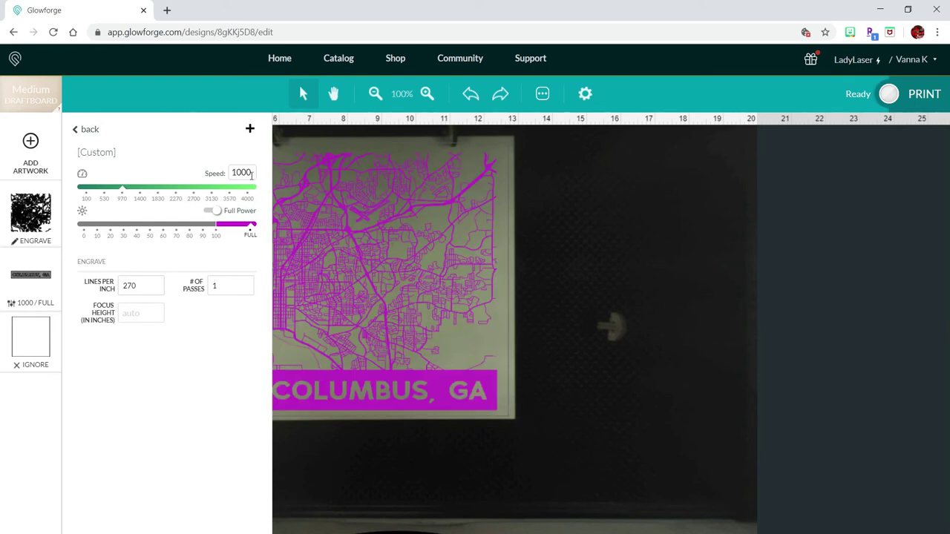
{"action": "left_click", "coordinate": [150, 231]}
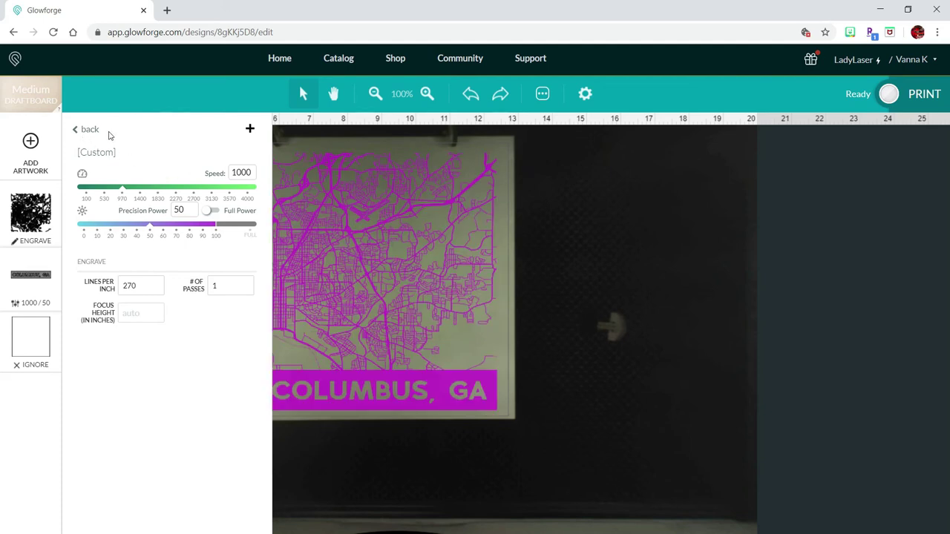
{"action": "left_click", "coordinate": [311, 223]}
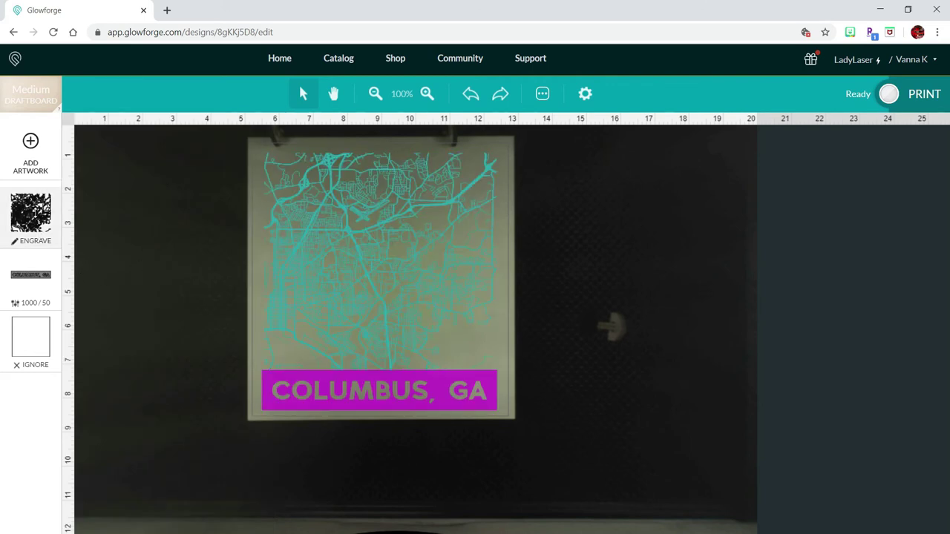
Customise the road map's SD Graphic engrave setting to precision power 50.
{"action": "left_click", "coordinate": [33, 213]}
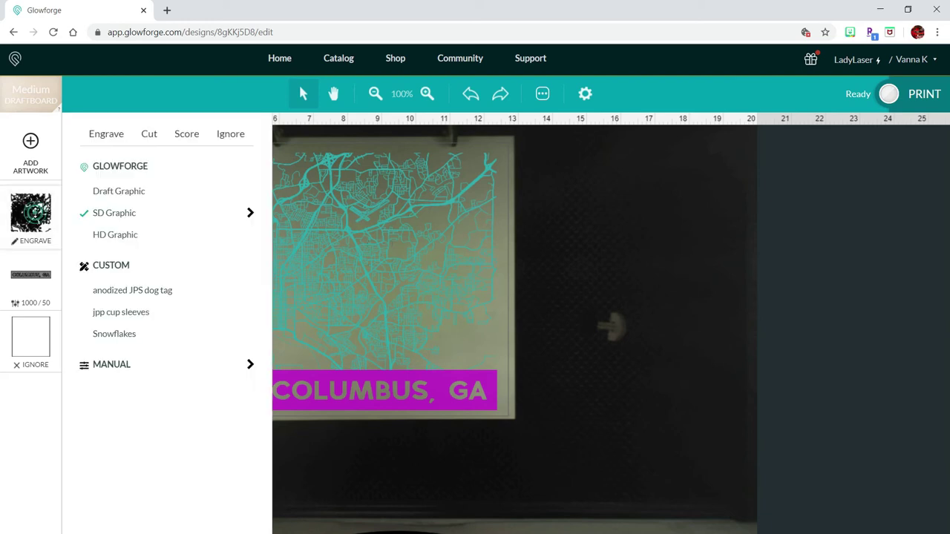
{"action": "left_click", "coordinate": [252, 215]}
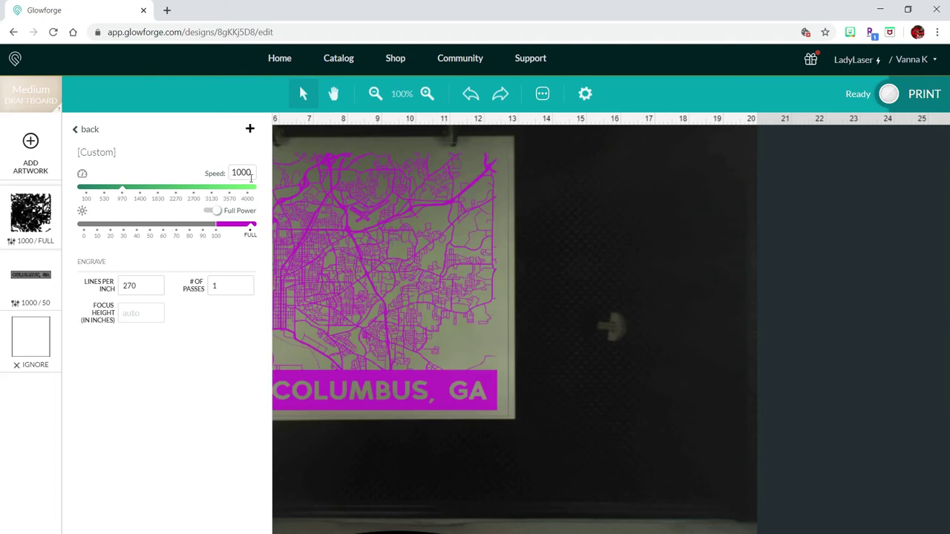
{"action": "left_click", "coordinate": [150, 231]}
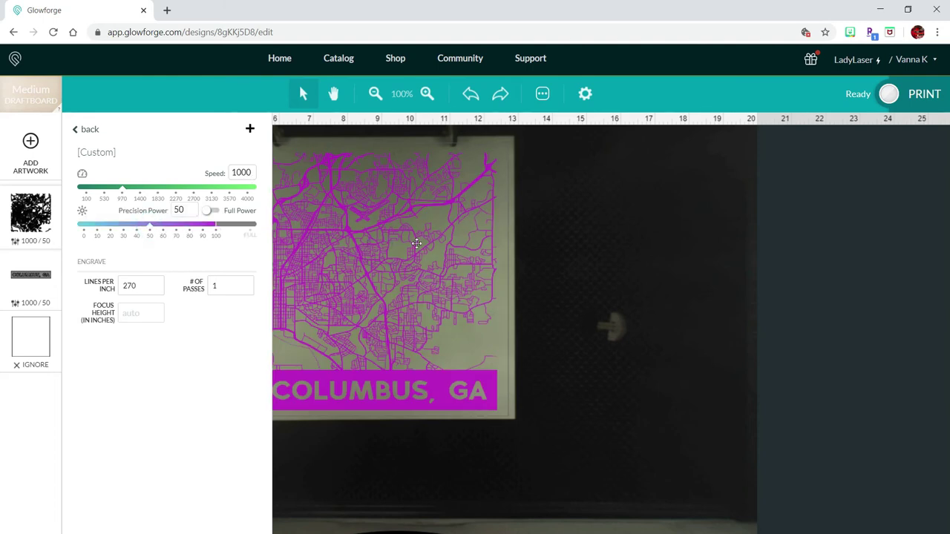
{"action": "left_click", "coordinate": [608, 250]}
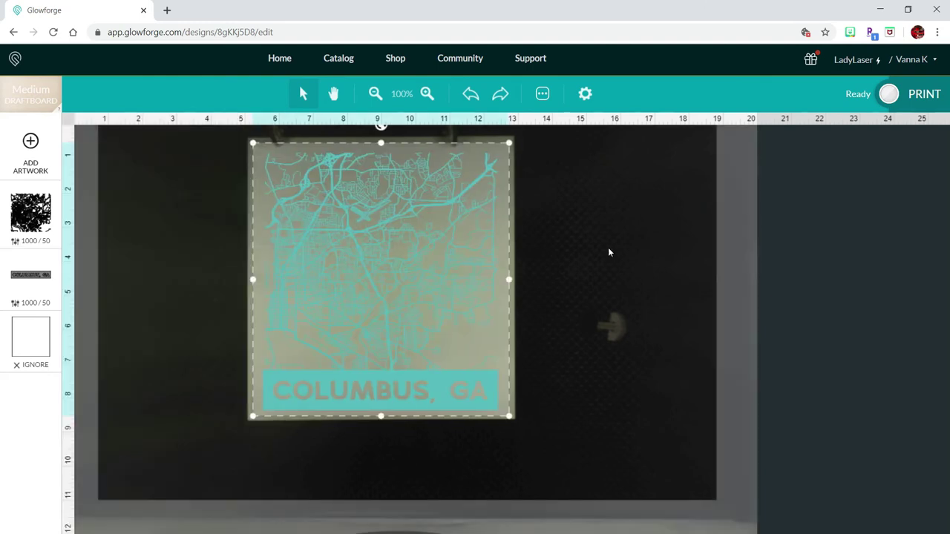